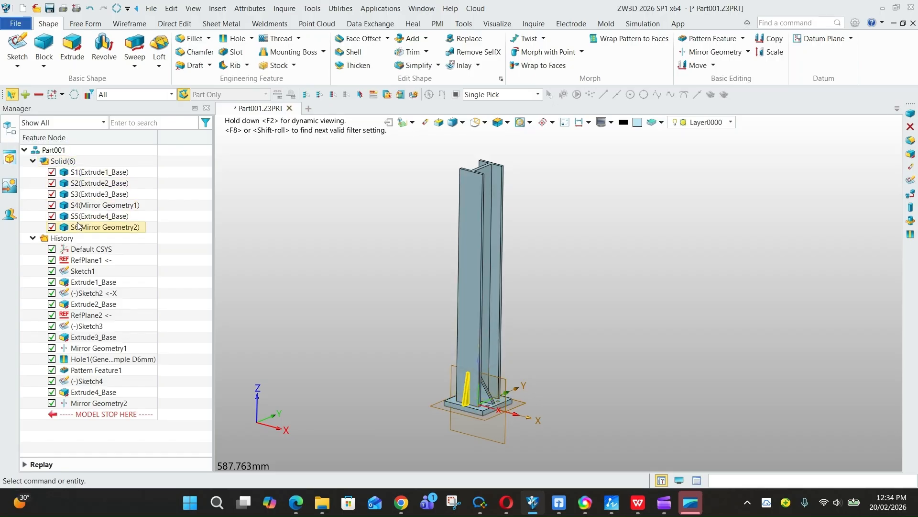
# Examine the base plate and I-section solids of the column and the stiffeners at its foot.
pyautogui.click(97, 176)
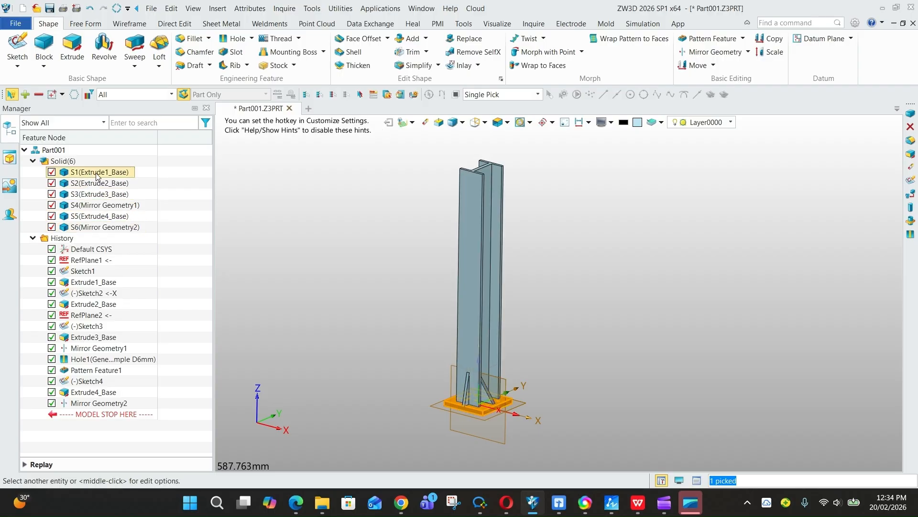
pyautogui.click(97, 187)
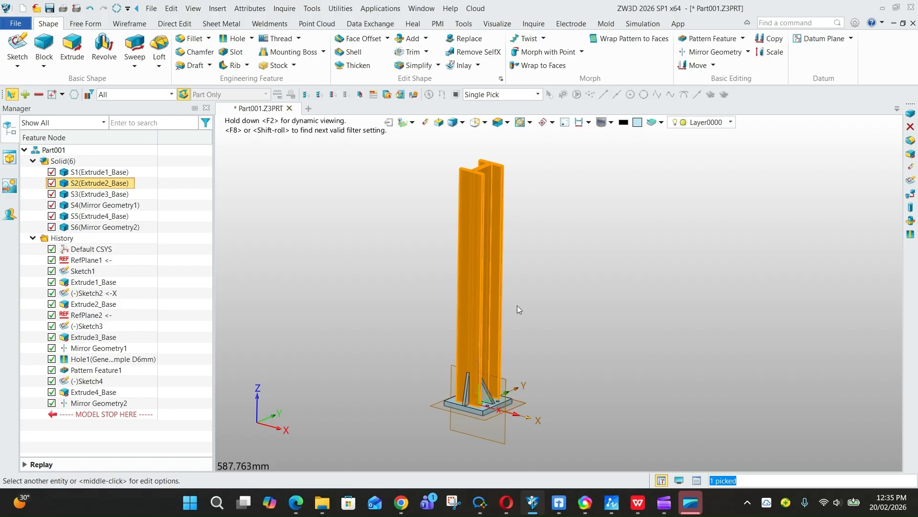
pyautogui.moveTo(533, 306)
pyautogui.mouseDown(button='middle')
pyautogui.moveTo(525, 266)
pyautogui.moveTo(521, 308)
pyautogui.mouseUp(button='middle')
pyautogui.moveTo(522, 308); pyautogui.dragTo(519, 312, button='right')
pyautogui.scroll(-2, 488, 363)
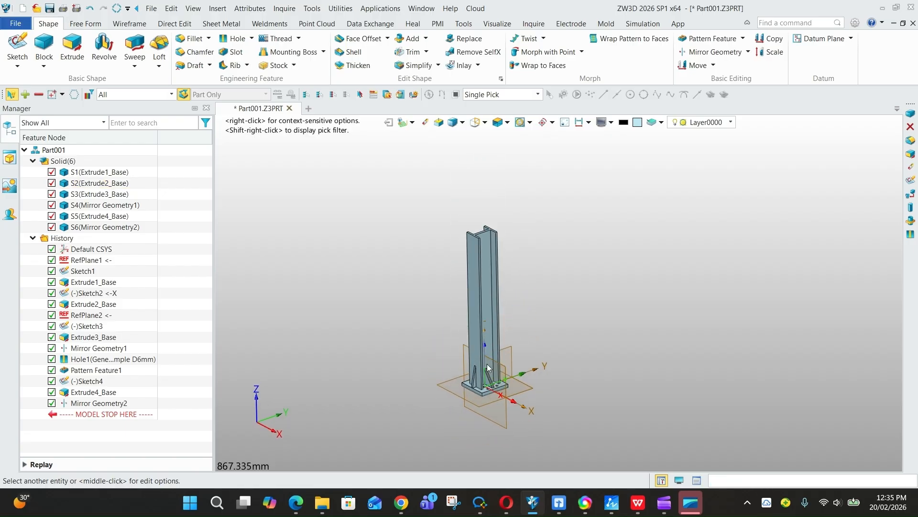
pyautogui.scroll(5, 484, 373)
pyautogui.scroll(-1, 485, 374)
pyautogui.moveTo(510, 341); pyautogui.dragTo(577, 348, button='middle')
pyautogui.scroll(-2, 577, 345)
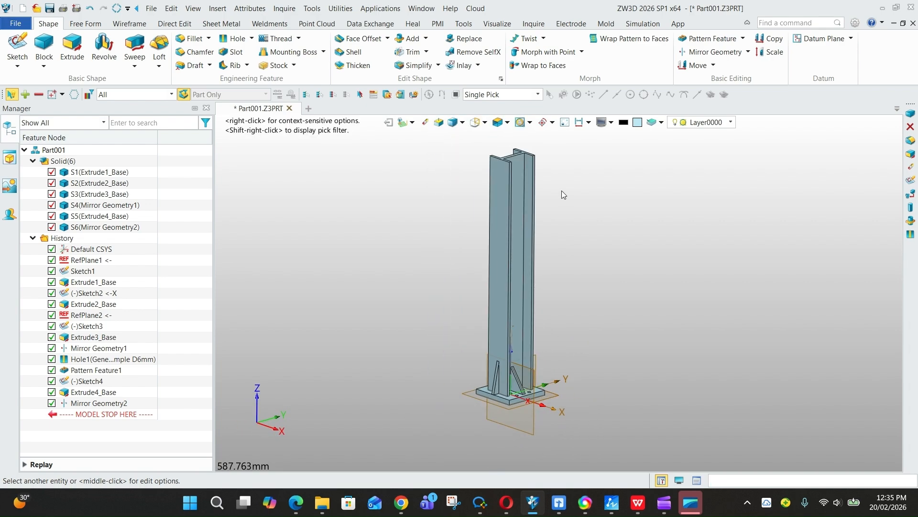
pyautogui.scroll(1, 562, 190)
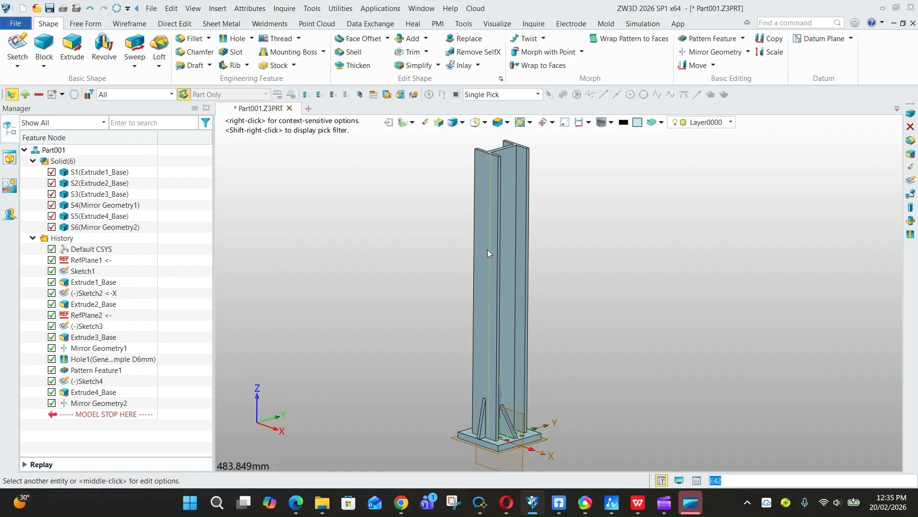
pyautogui.click(481, 180)
pyautogui.click(539, 439)
pyautogui.click(452, 335)
# Start an Extract Shape on the I-section solid, using RefPlane1 as its frame.
pyautogui.click(371, 25)
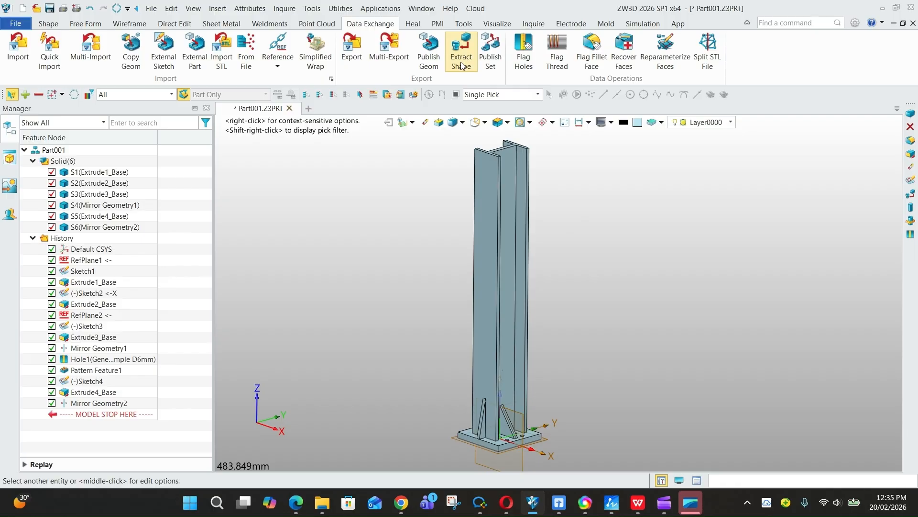
pyautogui.click(462, 55)
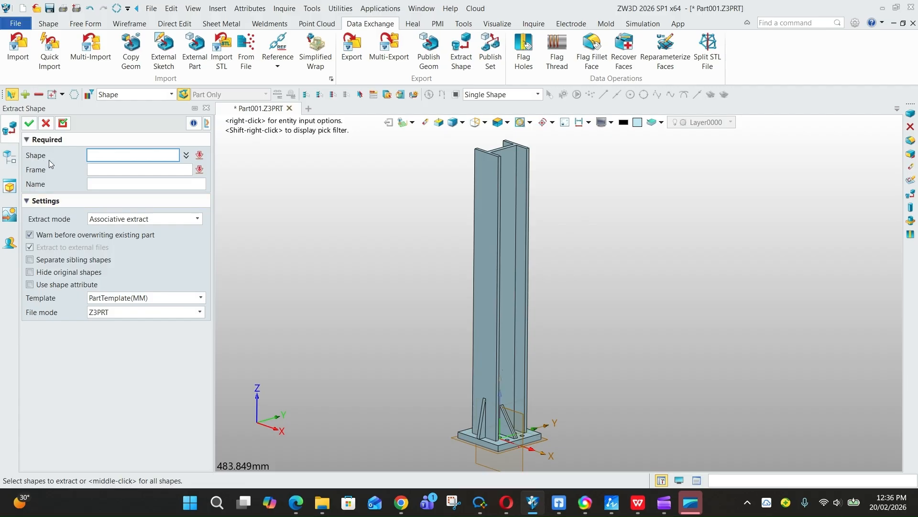
pyautogui.click(510, 191)
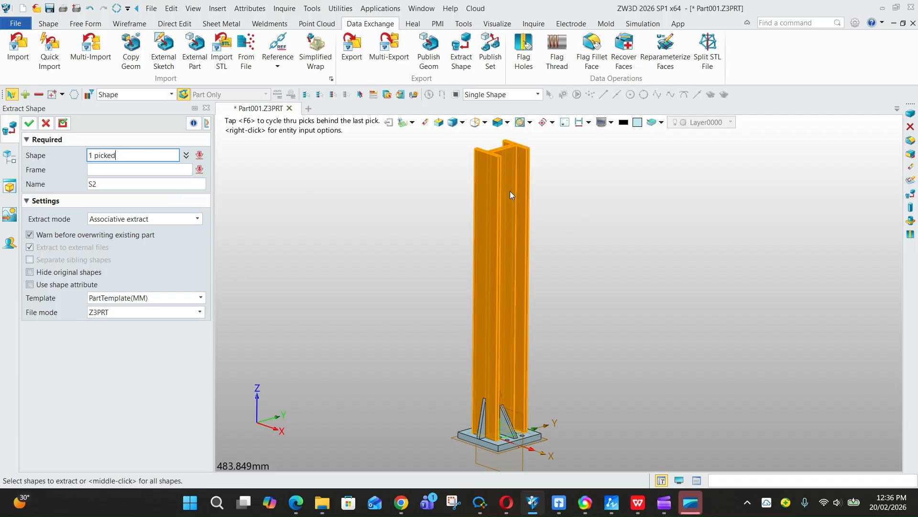
pyautogui.click(112, 170)
pyautogui.moveTo(587, 333); pyautogui.dragTo(582, 355, button='right')
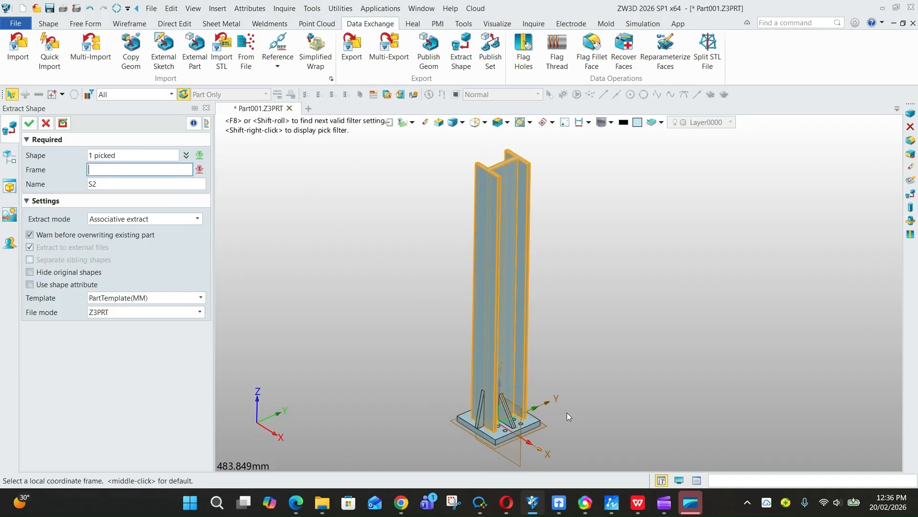
pyautogui.click(479, 433)
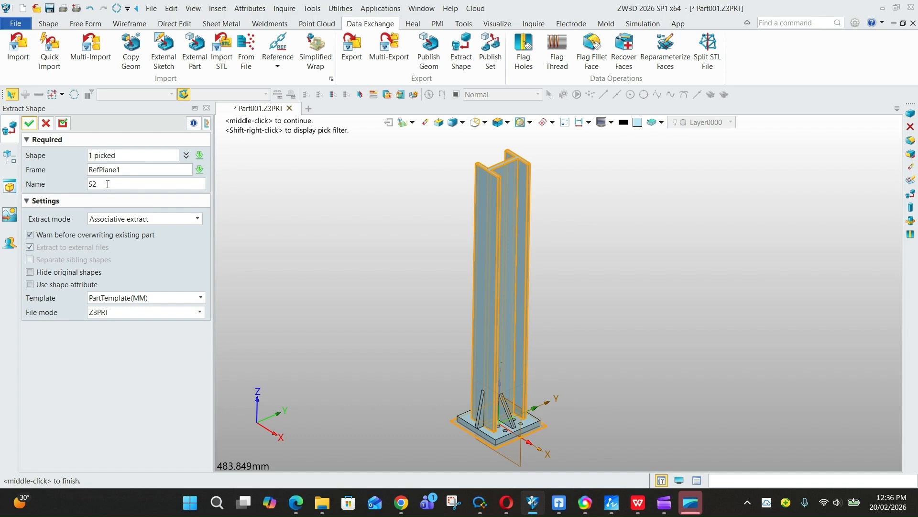
# Extract it as S2_ISection20 with Associative extract mode, the PartTemplate(MM) template and Z3PRT file mode.
pyautogui.click(107, 184)
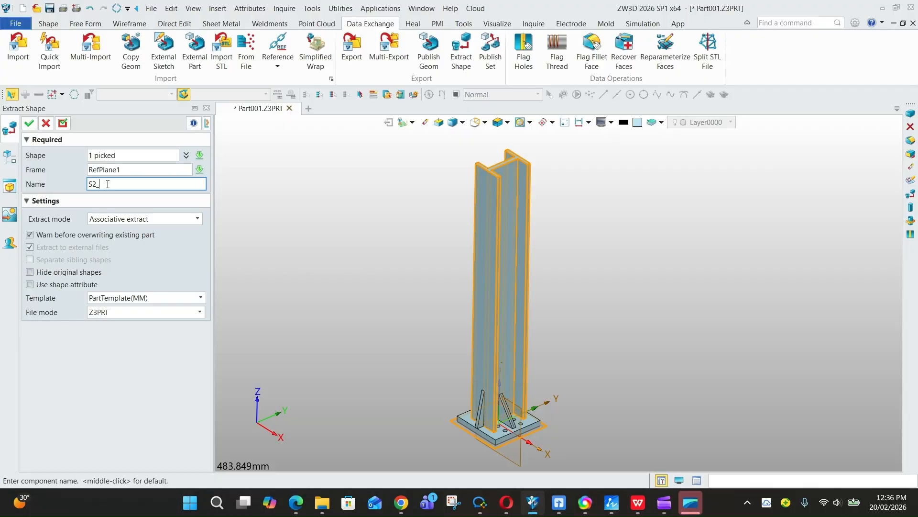
pyautogui.write('_ISection20')
pyautogui.click(161, 220)
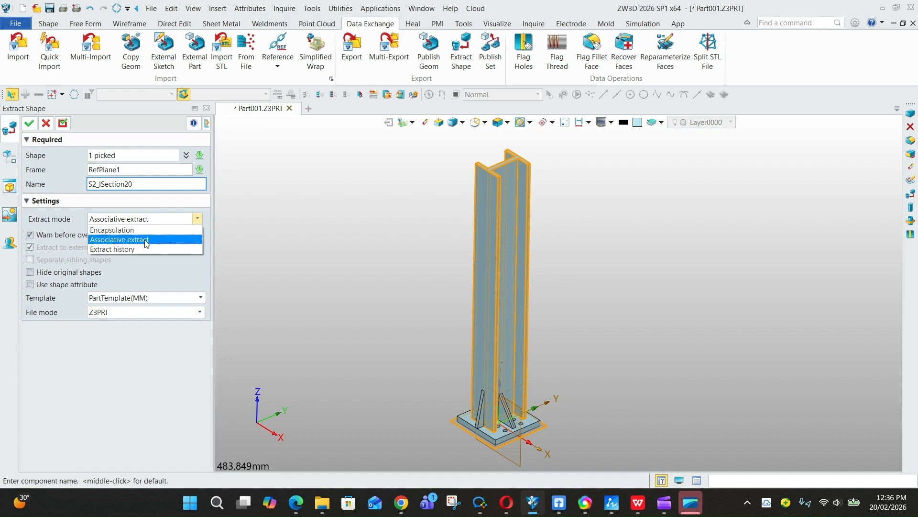
pyautogui.click(146, 240)
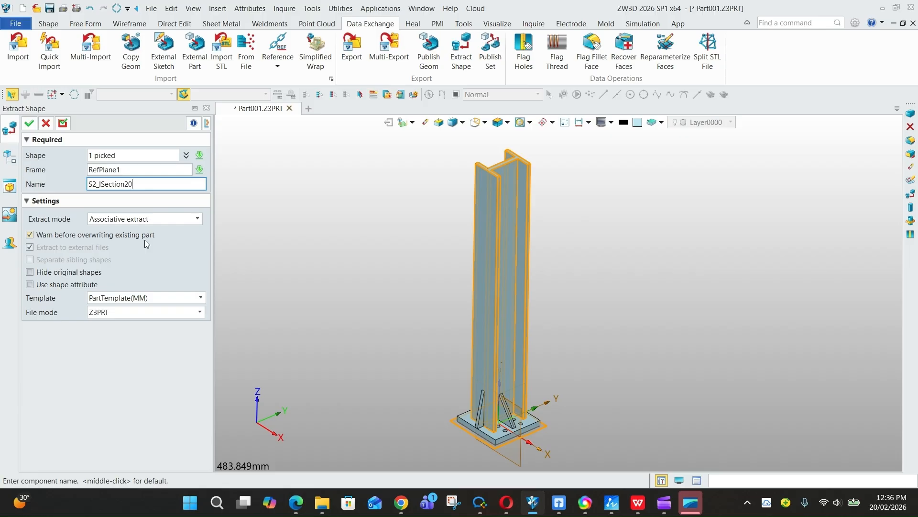
pyautogui.click(122, 313)
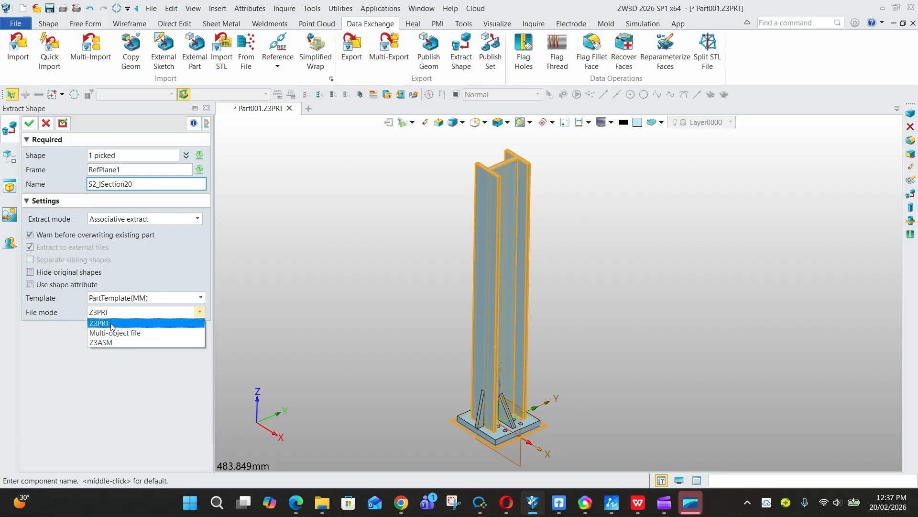
pyautogui.click(110, 324)
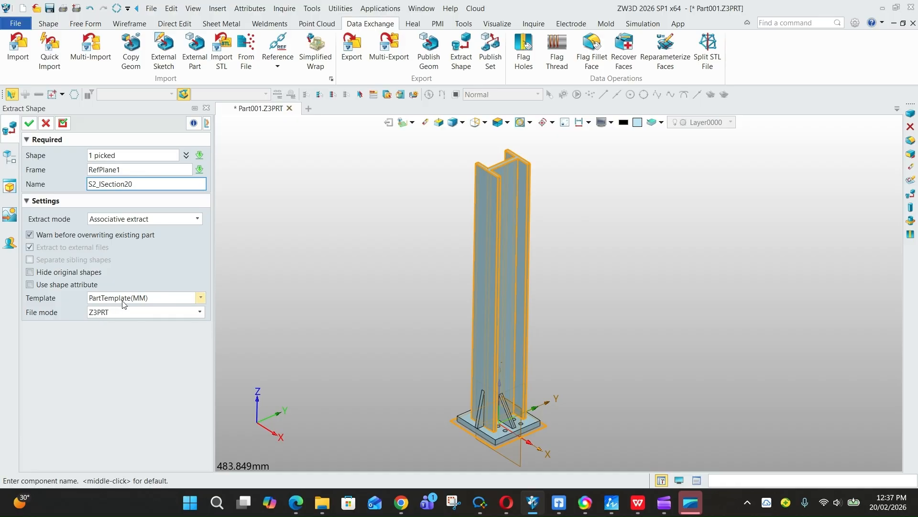
pyautogui.click(172, 302)
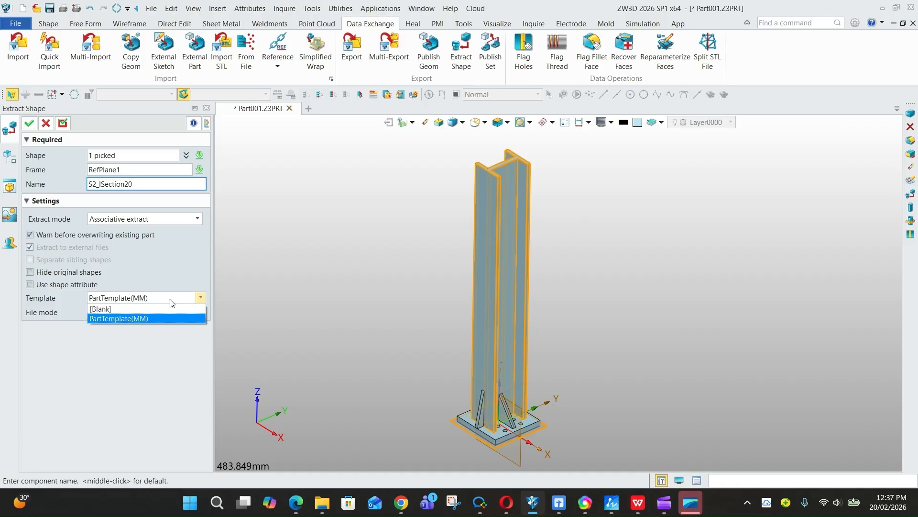
pyautogui.click(171, 302)
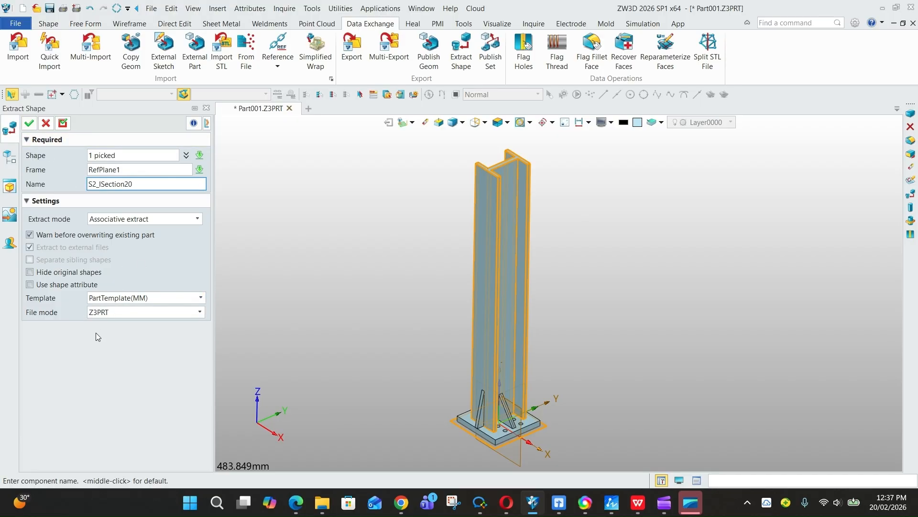
pyautogui.click(29, 123)
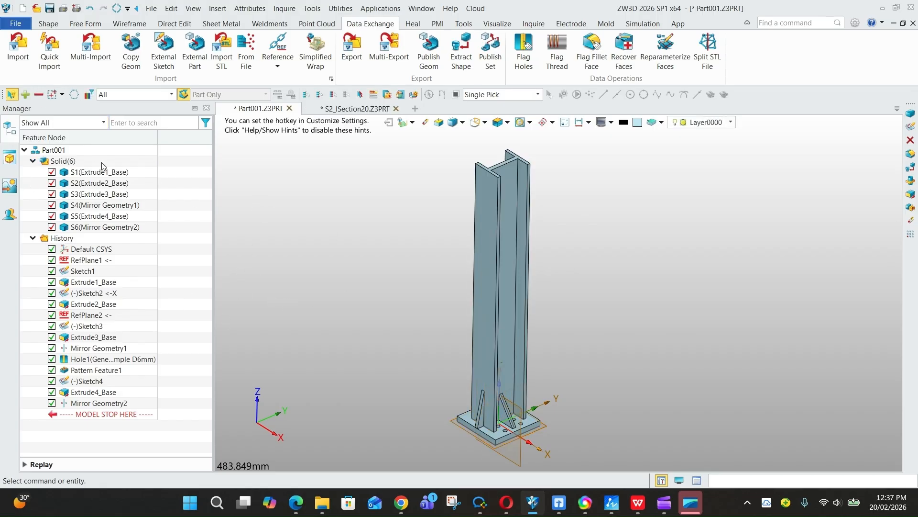
# Switch to the extracted S2_ISection20 part and view the whole I-section.
pyautogui.click(346, 110)
pyautogui.scroll(-9, 472, 342)
pyautogui.scroll(5, 489, 231)
pyautogui.moveTo(599, 274); pyautogui.dragTo(556, 216, button='right')
pyautogui.scroll(-2, 555, 214)
pyautogui.moveTo(559, 261); pyautogui.dragTo(535, 272, button='right')
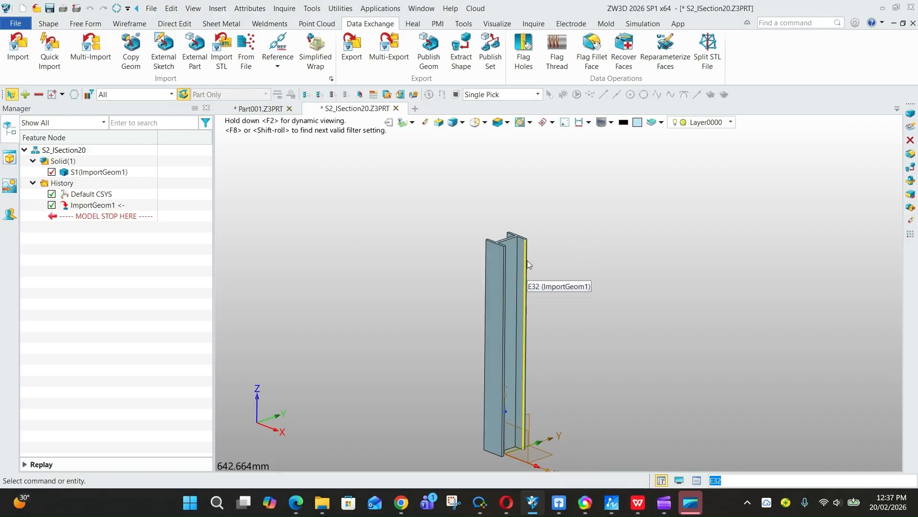
# Chamfer the top corner of one flange with a 10 mm setback and save the part as S2_ISection20.Z3PRT.
pyautogui.scroll(2, 512, 258)
pyautogui.scroll(5, 505, 237)
pyautogui.click(48, 24)
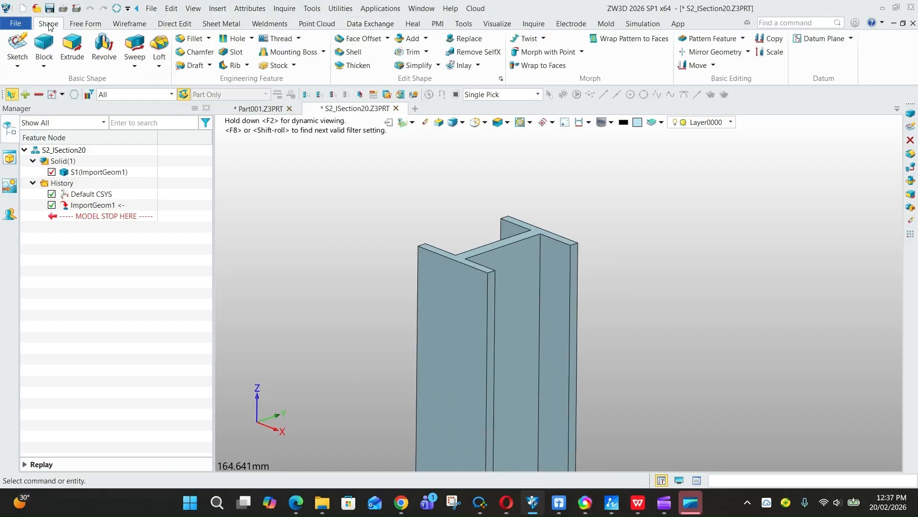
pyautogui.click(195, 51)
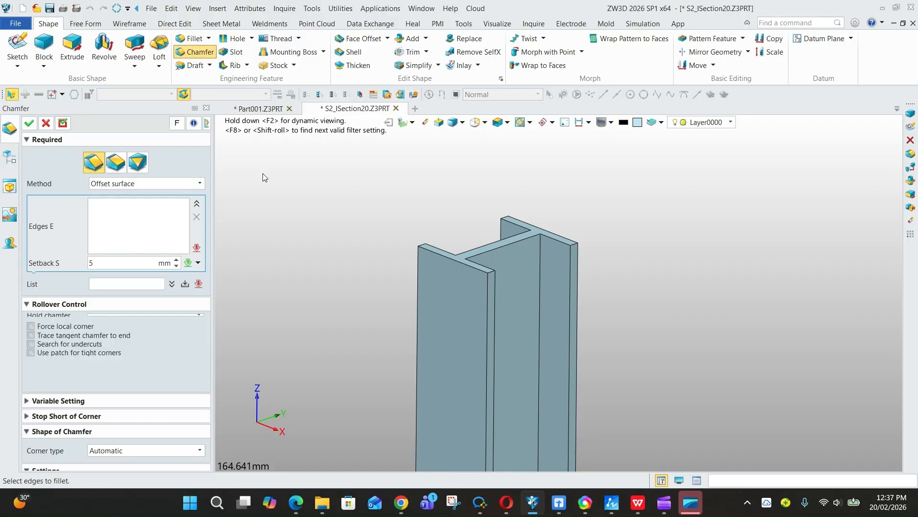
pyautogui.click(492, 293)
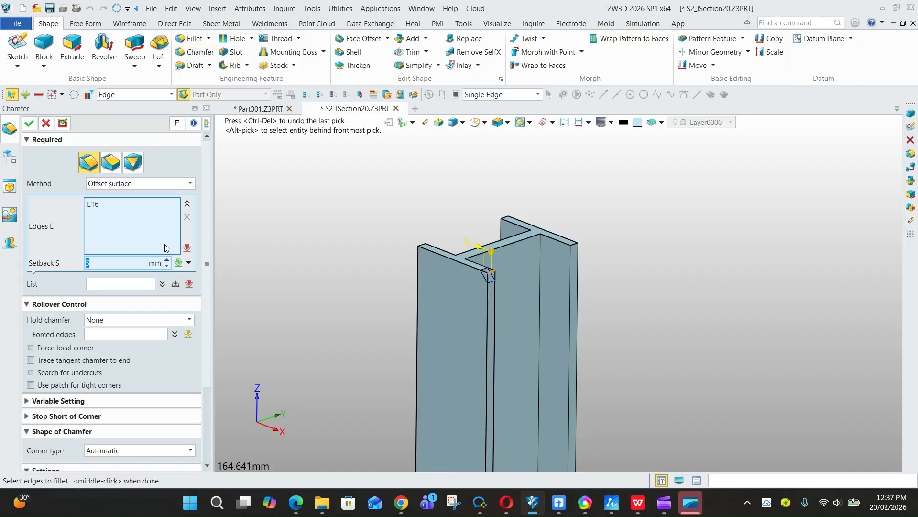
pyautogui.write('10')
pyautogui.press('Return')
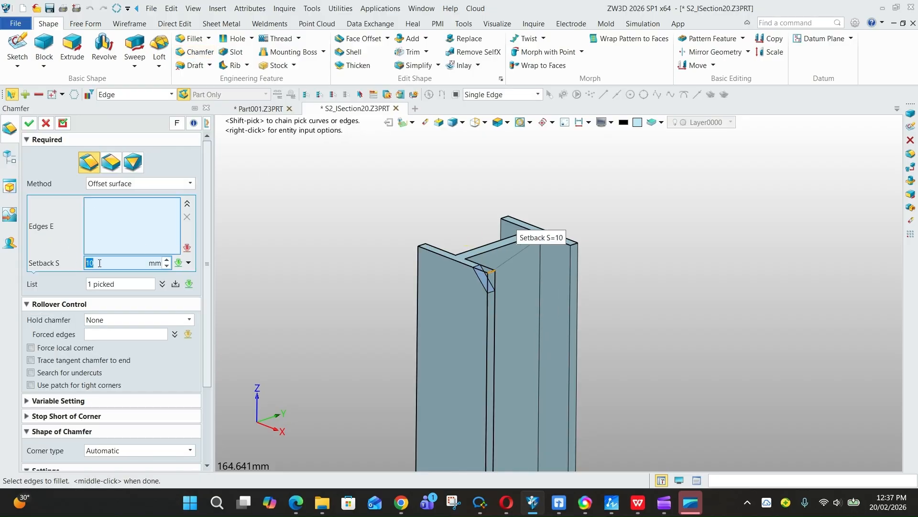
pyautogui.click(28, 123)
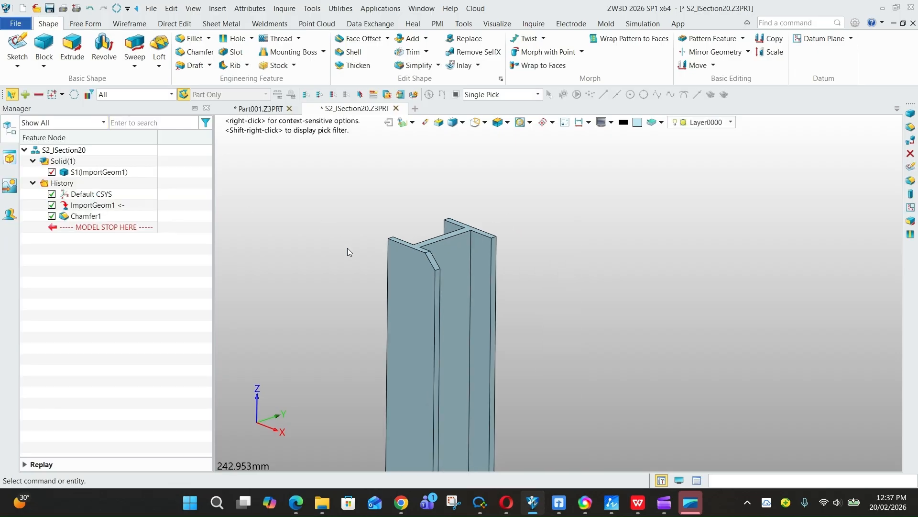
pyautogui.hotkey('ctrl', 's')
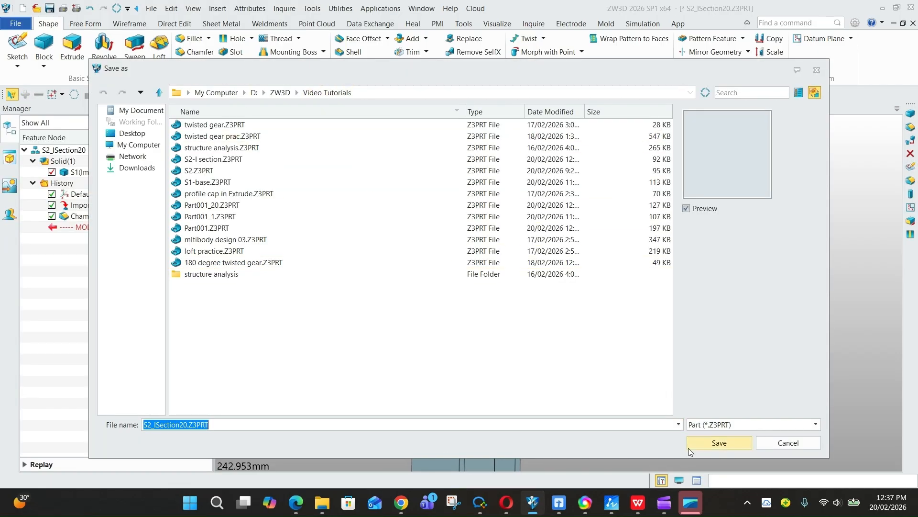
pyautogui.click(707, 443)
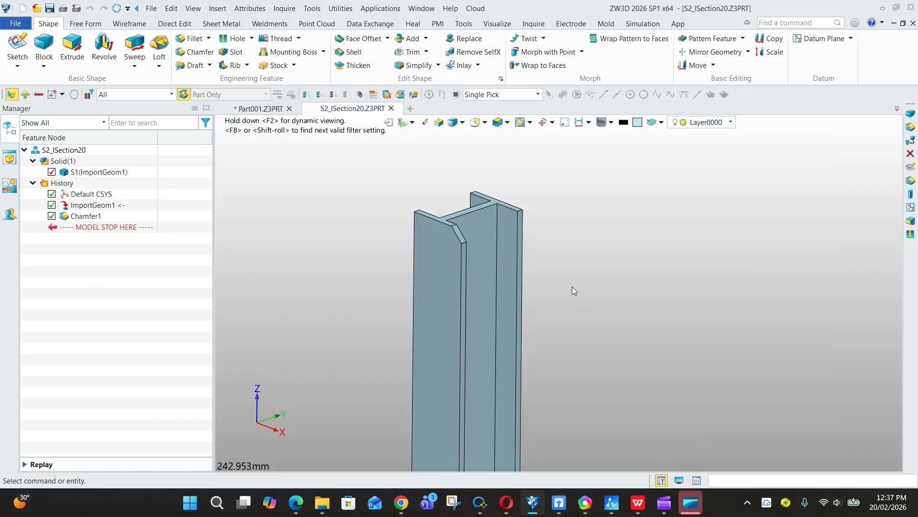
# Update Part001 and check the upper end of its I-section for the chamfer.
pyautogui.click(259, 109)
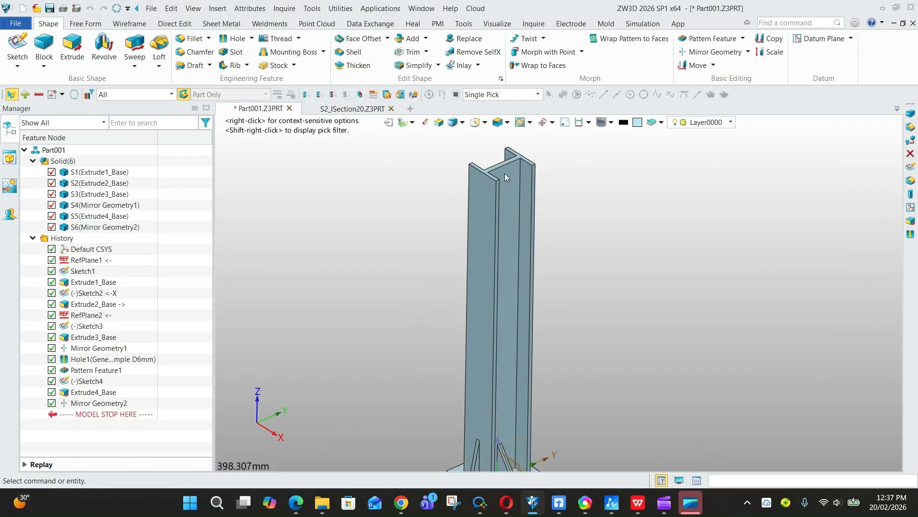
pyautogui.click(116, 9)
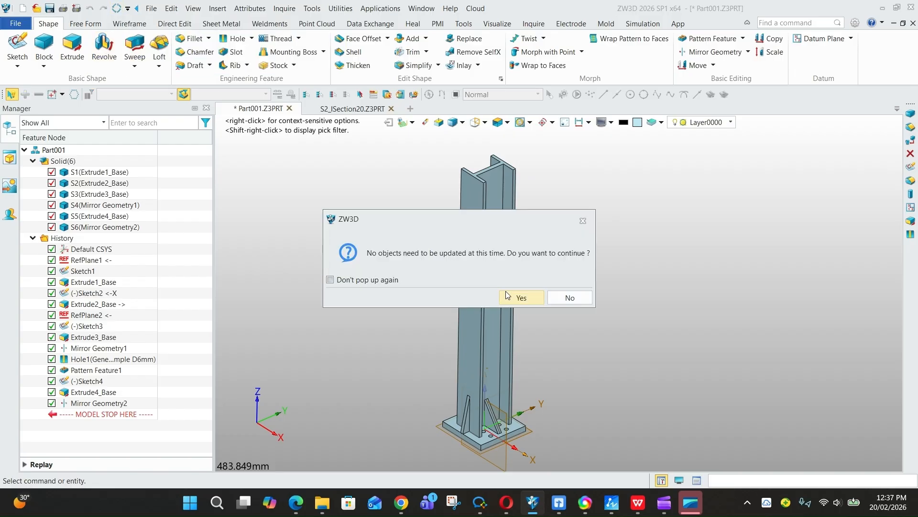
pyautogui.click(522, 297)
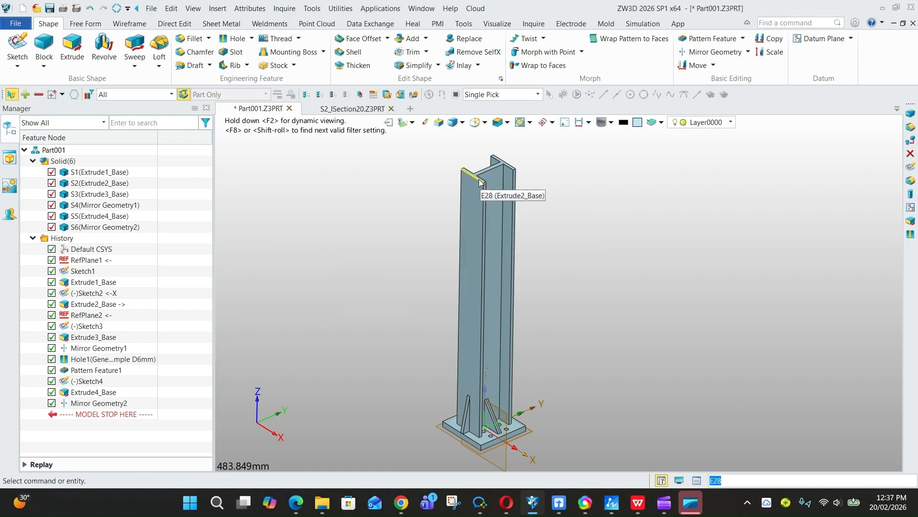
pyautogui.scroll(4, 485, 179)
pyautogui.scroll(2, 455, 216)
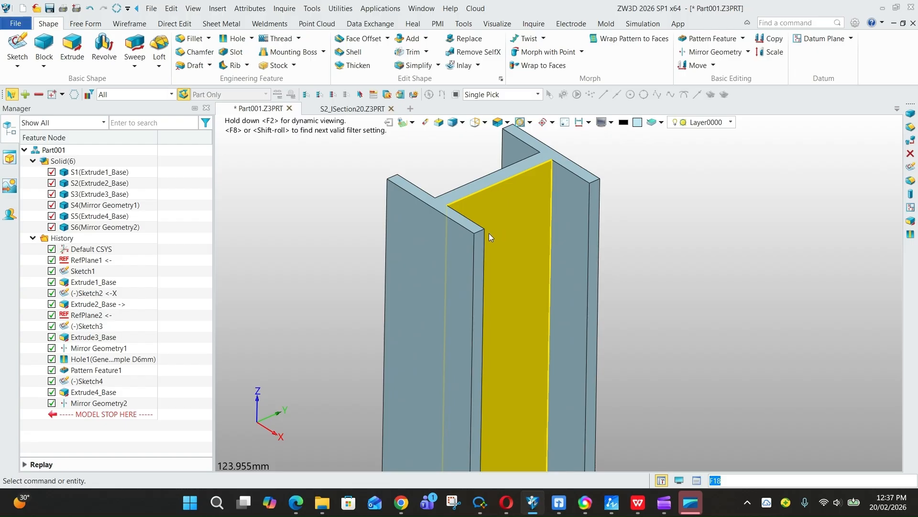
pyautogui.scroll(-4, 501, 213)
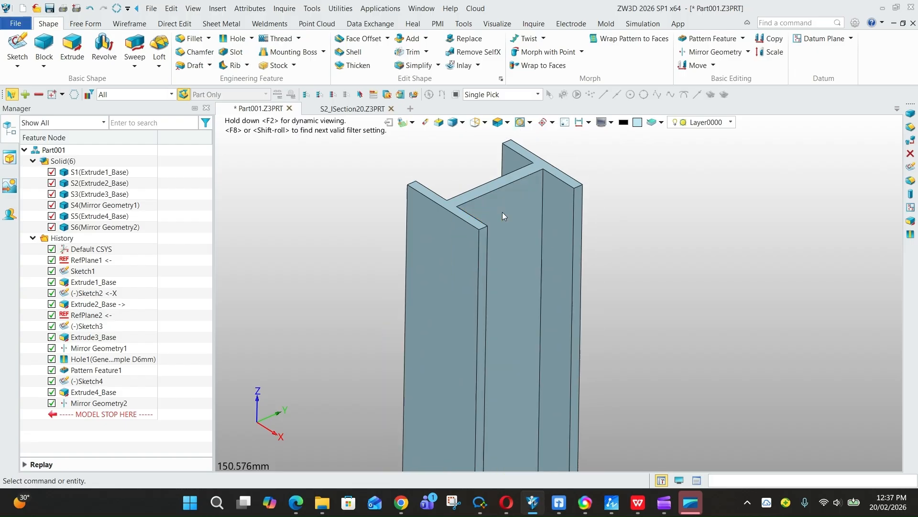
# Delete the Chamfer1 feature from the S2_ISection20 part.
pyautogui.click(348, 109)
pyautogui.click(84, 215)
pyautogui.rightClick(86, 216)
pyautogui.click(97, 332)
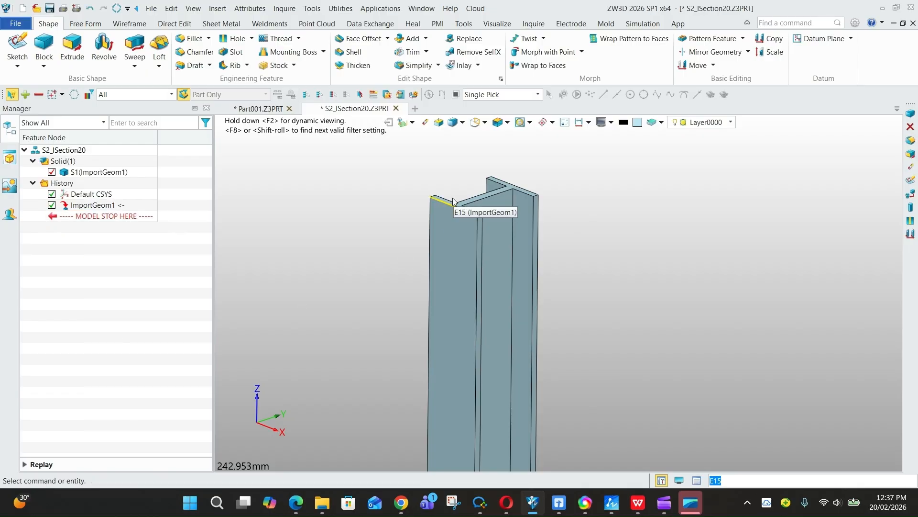
# Switch to Part001 and fillet the four inner web-to-flange edges of its I-section with a 5 mm radius.
pyautogui.click(246, 110)
pyautogui.scroll(-3, 472, 217)
pyautogui.scroll(-1, 440, 216)
pyautogui.scroll(2, 462, 245)
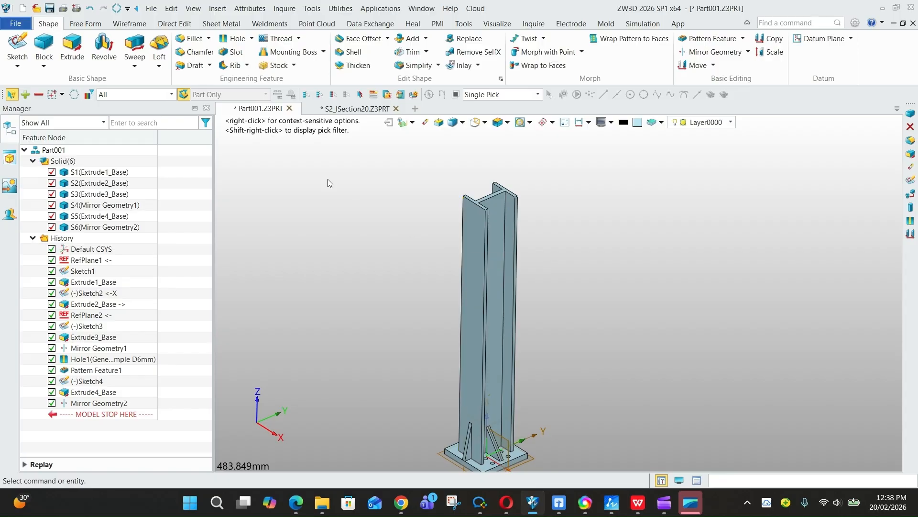
pyautogui.click(193, 40)
pyautogui.scroll(5, 494, 208)
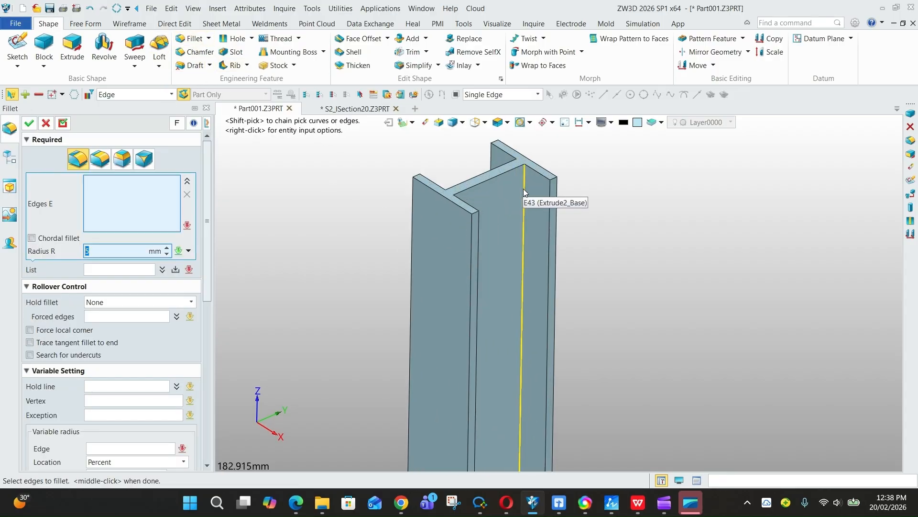
pyautogui.click(533, 259)
pyautogui.moveTo(523, 188); pyautogui.dragTo(464, 271, button='right')
pyautogui.click(447, 264)
pyautogui.moveTo(496, 226); pyautogui.dragTo(532, 271, button='right')
pyautogui.click(518, 206)
pyautogui.moveTo(515, 223); pyautogui.dragTo(480, 234, button='right')
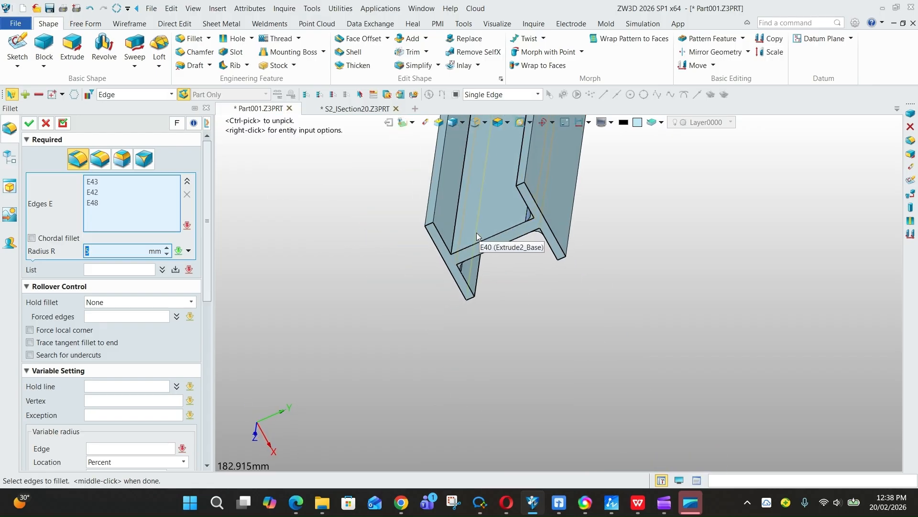
pyautogui.click(456, 228)
pyautogui.scroll(-4, 500, 324)
pyautogui.moveTo(500, 324); pyautogui.dragTo(506, 264, button='right')
pyautogui.scroll(-3, 506, 264)
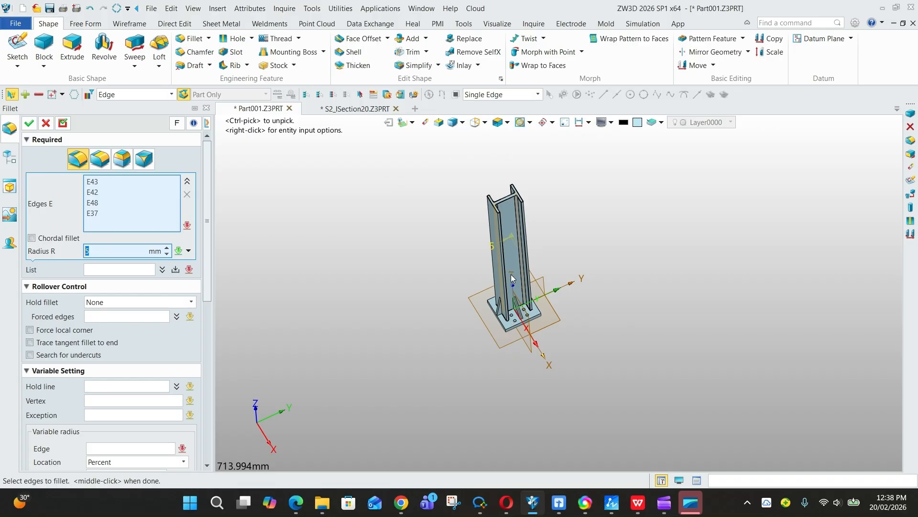
pyautogui.scroll(6, 507, 196)
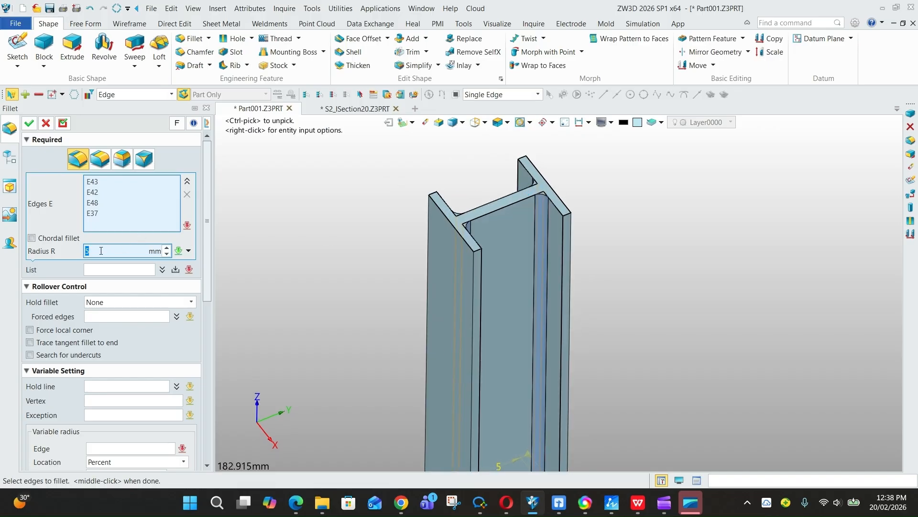
pyautogui.click(28, 123)
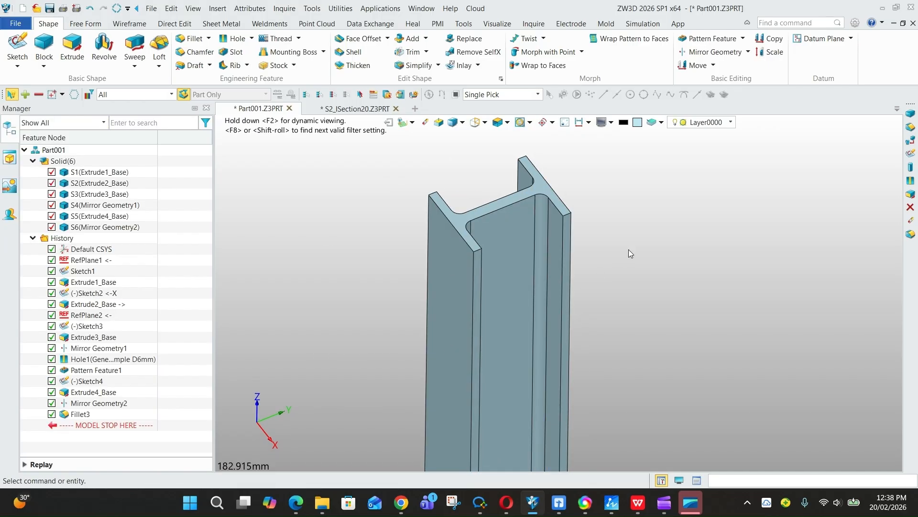
# Save Part001 and update the S2_ISection20 part to its changed geometry.
pyautogui.hotkey('ctrl', 's')
pyautogui.scroll(-3, 358, 231)
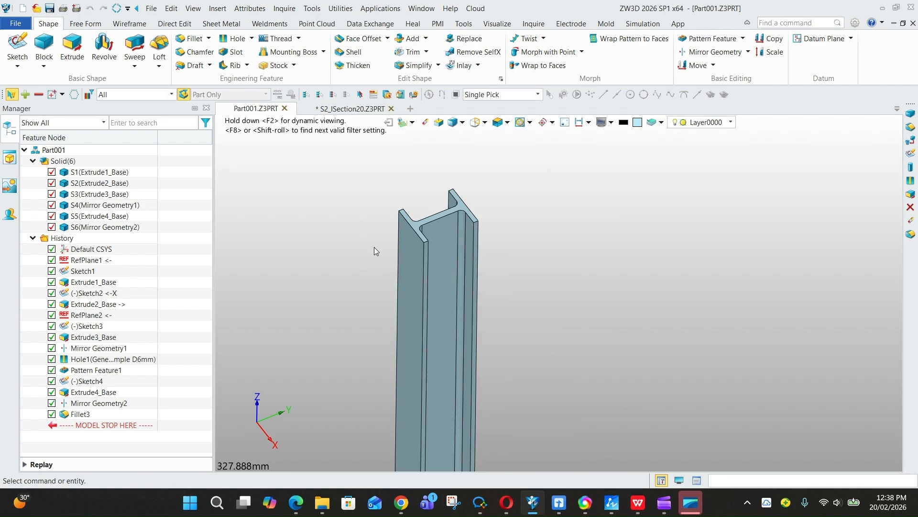
pyautogui.scroll(-2, 455, 243)
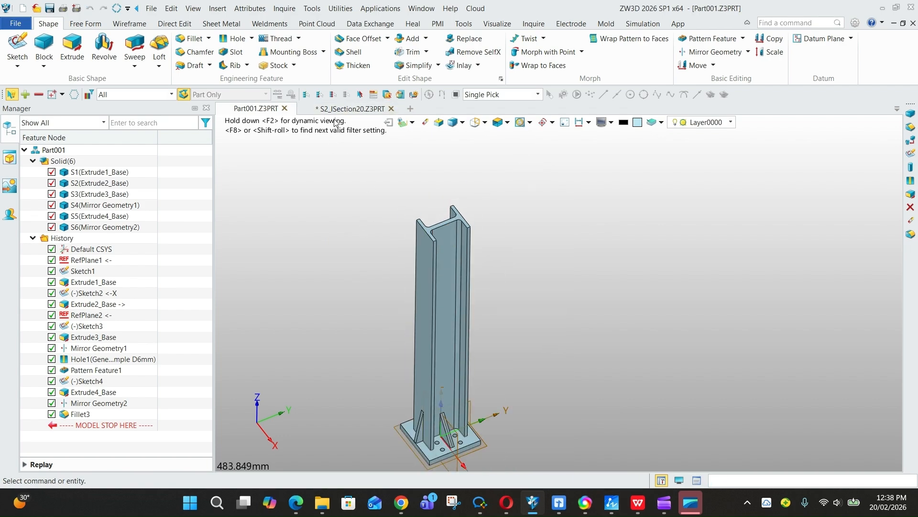
pyautogui.click(350, 112)
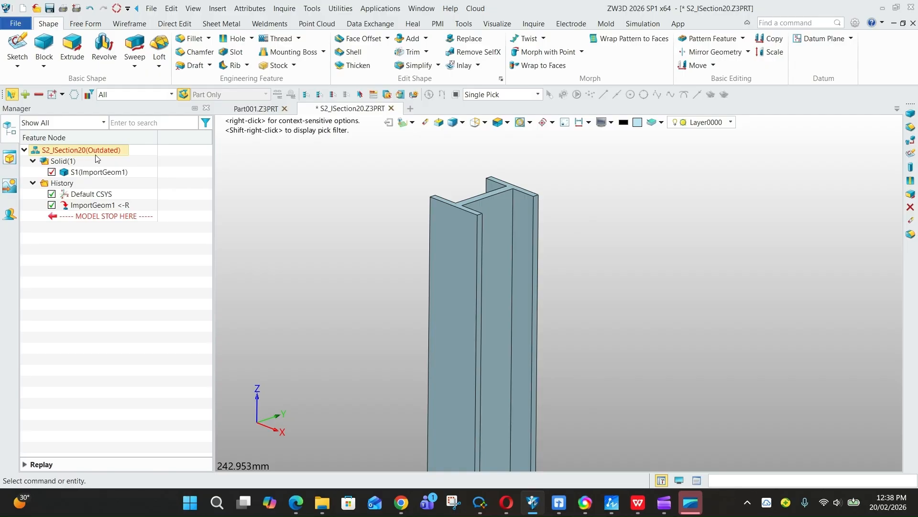
pyautogui.click(117, 9)
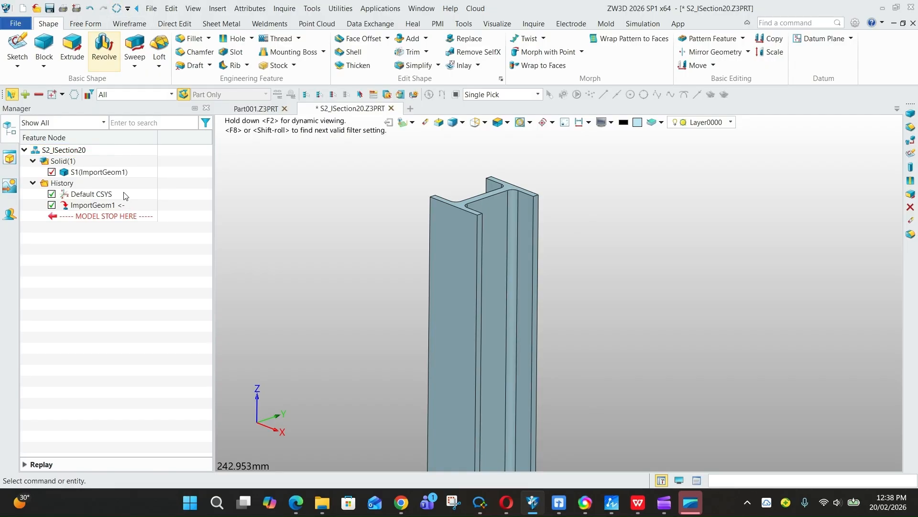
# Examine the extracted I-section's upper end and full length for the fillets added in Part001.
pyautogui.scroll(7, 509, 182)
pyautogui.moveTo(558, 205); pyautogui.dragTo(573, 234, button='right')
pyautogui.scroll(-2, 558, 240)
pyautogui.scroll(-4, 558, 239)
pyautogui.scroll(-2, 535, 203)
pyautogui.scroll(-1, 535, 203)
pyautogui.moveTo(576, 286); pyautogui.dragTo(591, 230, button='right')
pyautogui.scroll(2, 558, 239)
pyautogui.scroll(-1, 558, 236)
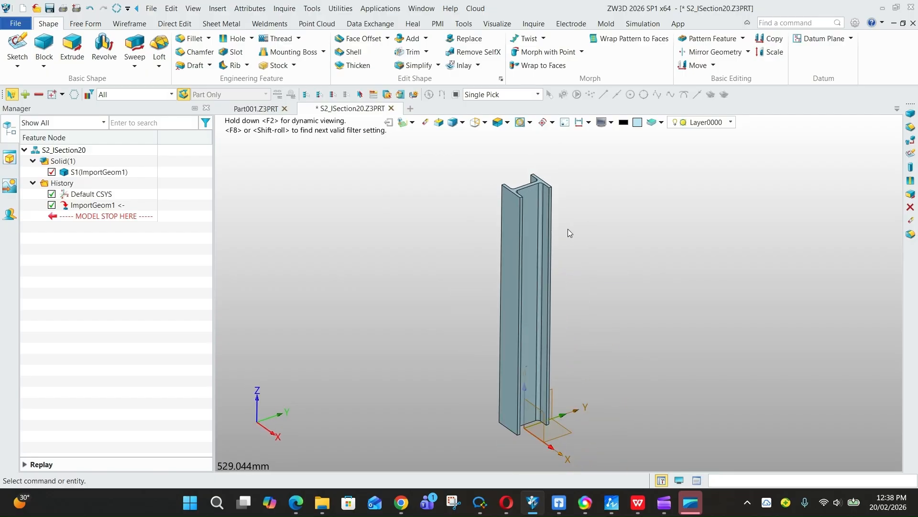
pyautogui.scroll(-1, 560, 227)
pyautogui.scroll(1, 529, 224)
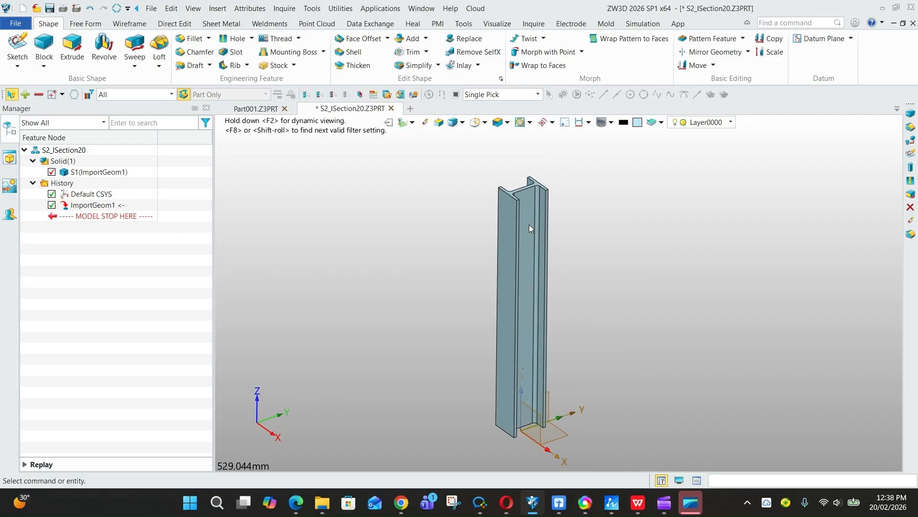
pyautogui.scroll(-1, 536, 226)
pyautogui.scroll(1, 569, 228)
pyautogui.scroll(-1, 595, 240)
pyautogui.scroll(1, 526, 244)
pyautogui.scroll(-2, 560, 253)
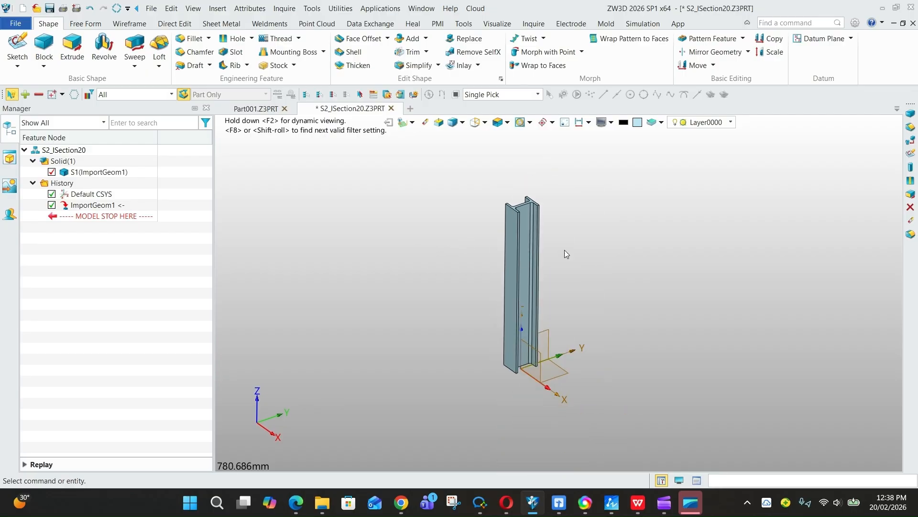
pyautogui.scroll(1, 536, 251)
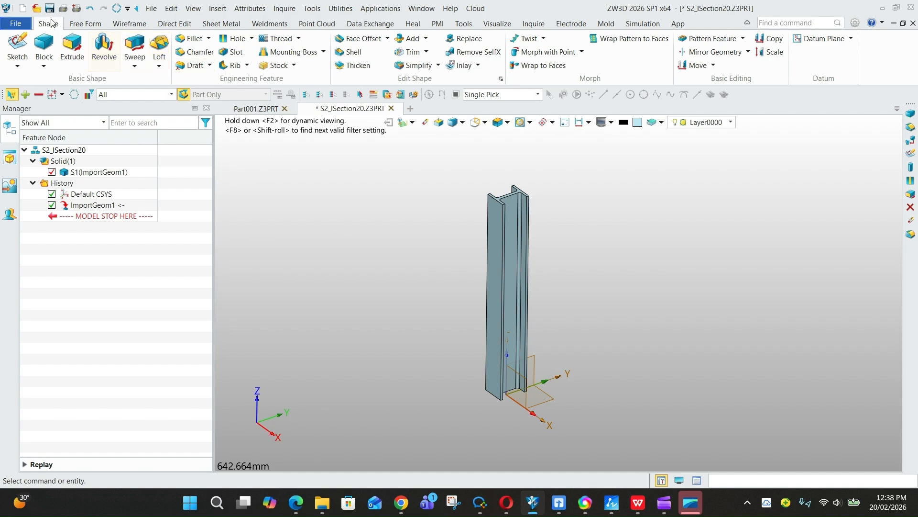
# Create a standard assembly file named "extracted shape from asm" from the AssemTemplate(MM) template.
pyautogui.click(23, 10)
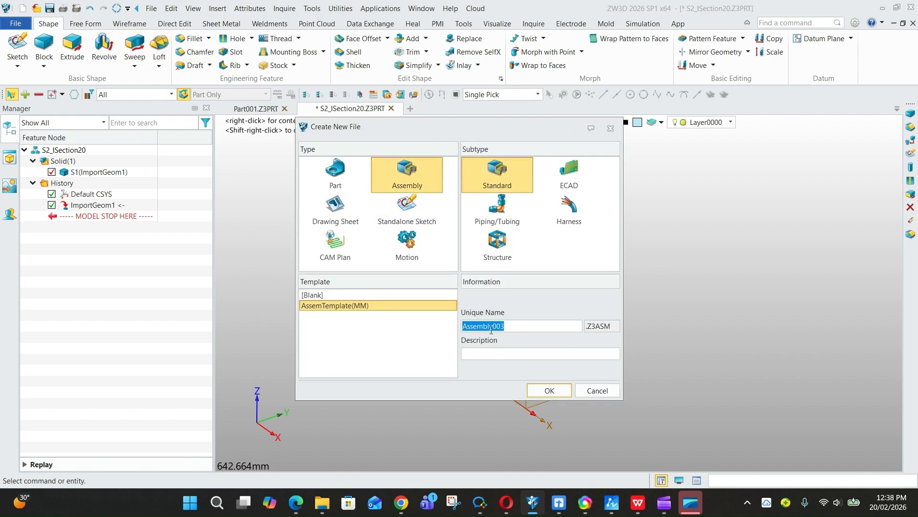
pyautogui.write('extracted shape from asm')
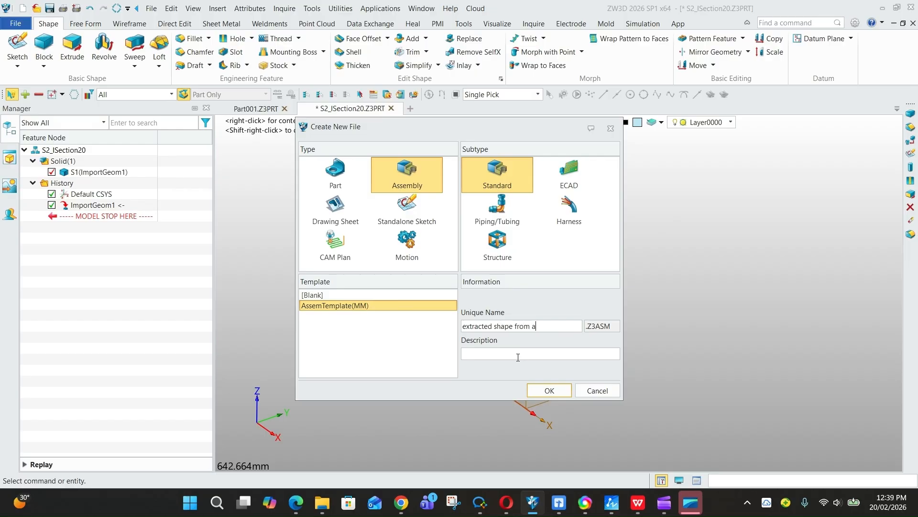
pyautogui.click(548, 391)
pyautogui.scroll(1, 636, 249)
pyautogui.moveTo(636, 249); pyautogui.dragTo(571, 252, button='right')
pyautogui.scroll(-2, 580, 271)
pyautogui.scroll(2, 579, 271)
pyautogui.scroll(2, 573, 279)
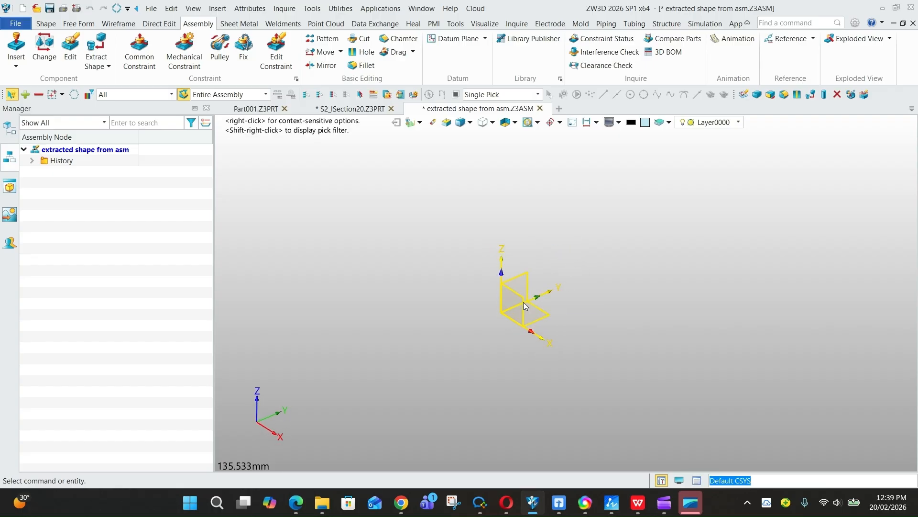
pyautogui.scroll(-1, 525, 301)
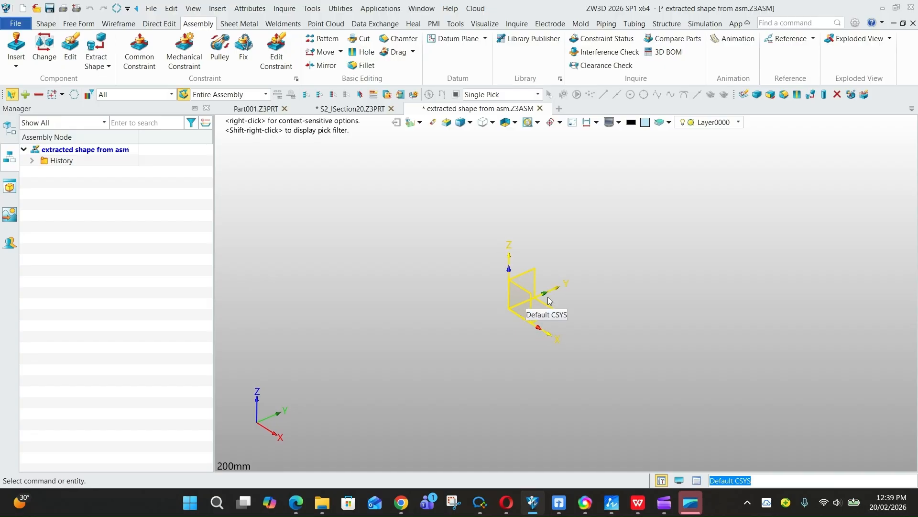
pyautogui.scroll(1, 547, 297)
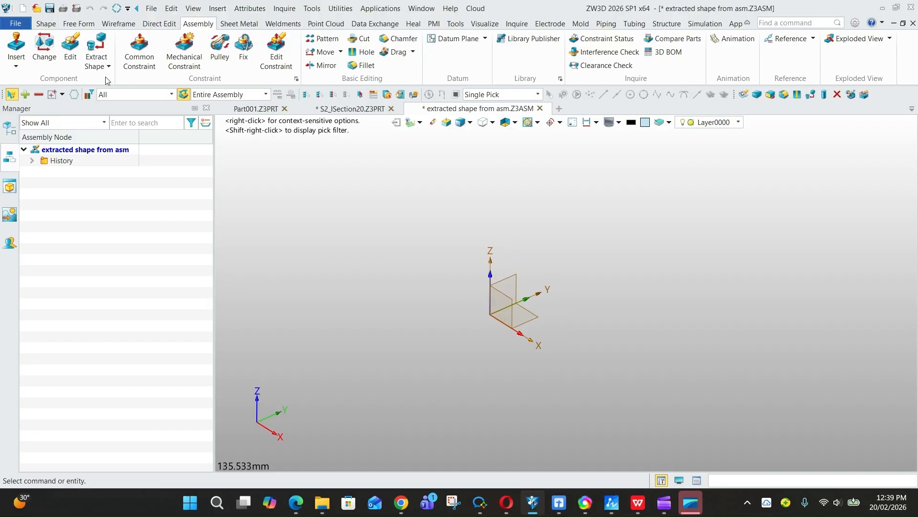
# Insert Part001.Z3PRT into the assembly using the Active frame placement type.
pyautogui.click(18, 70)
pyautogui.click(45, 88)
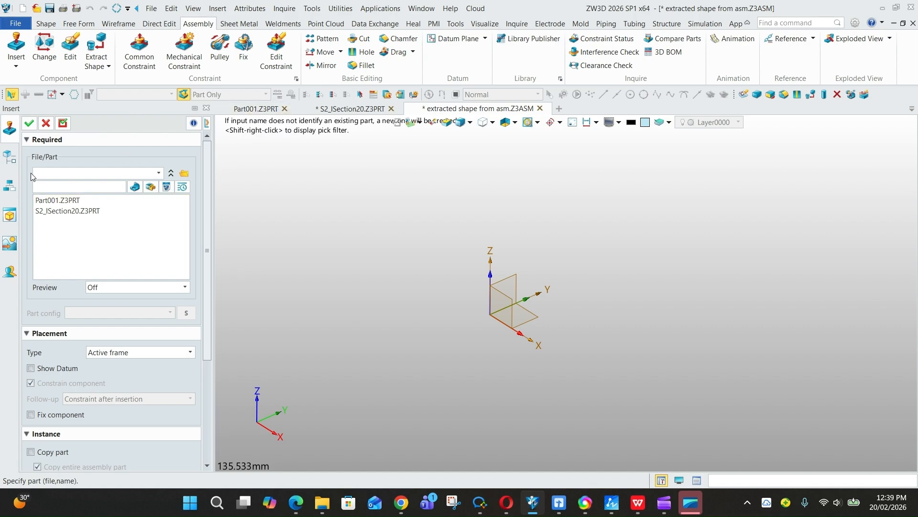
pyautogui.click(48, 201)
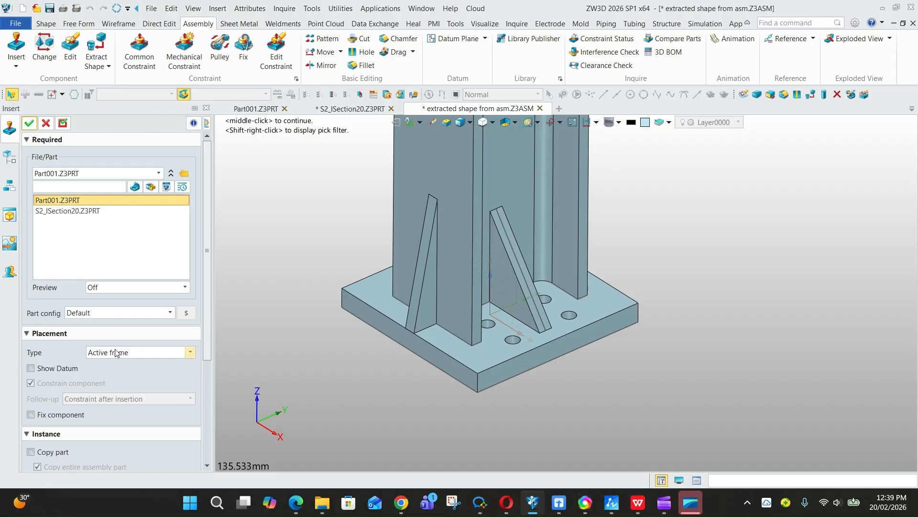
pyautogui.scroll(-5, 456, 375)
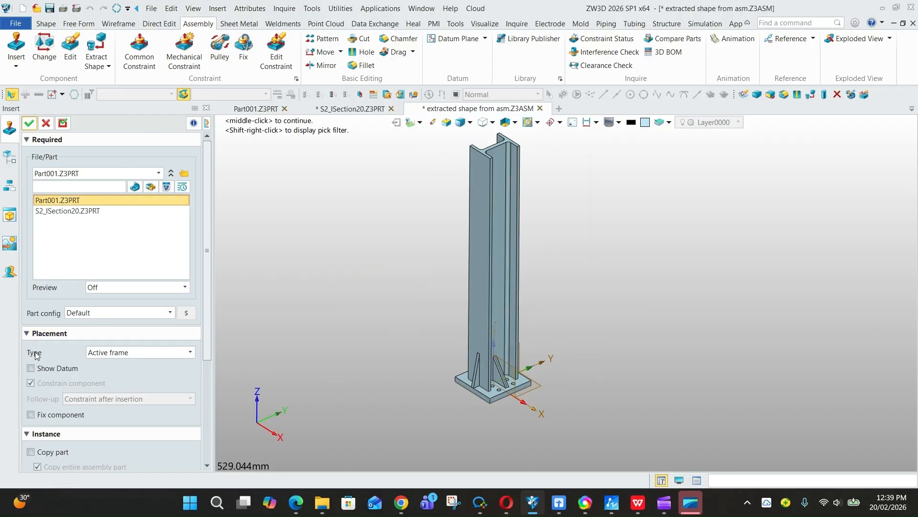
pyautogui.click(140, 354)
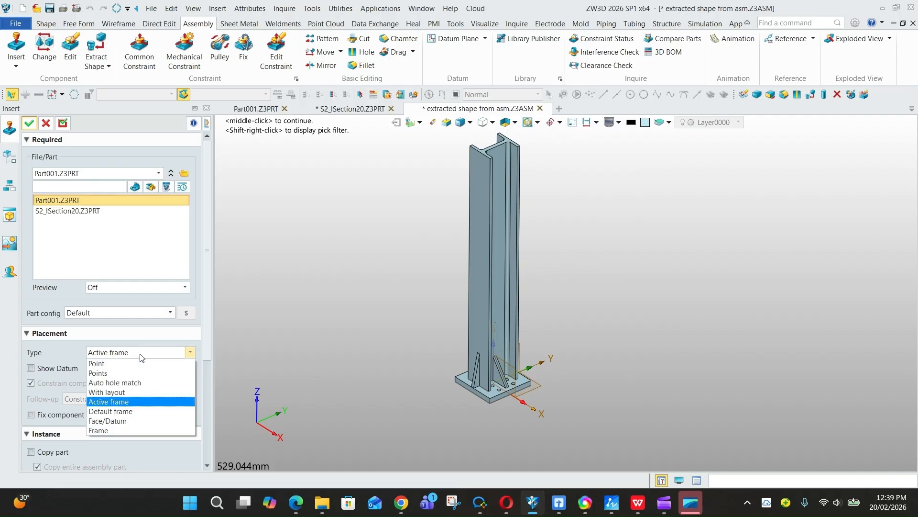
pyautogui.click(130, 365)
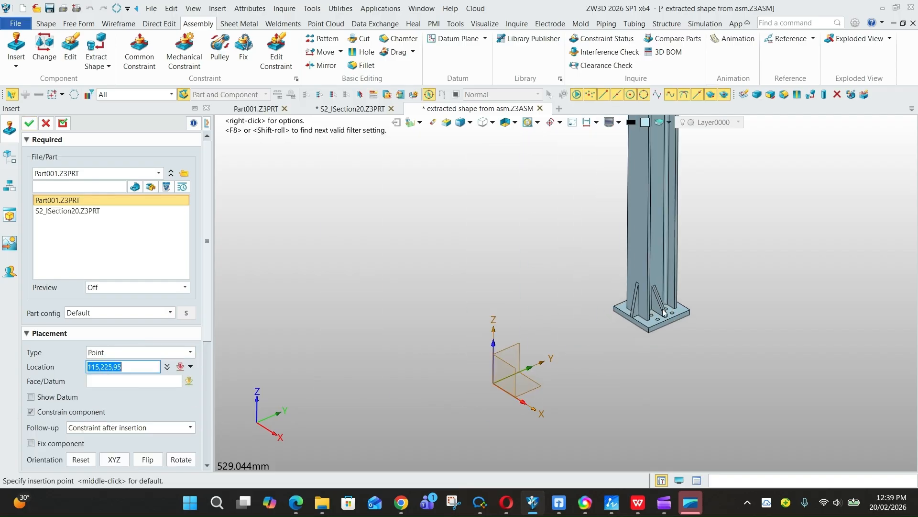
pyautogui.click(119, 353)
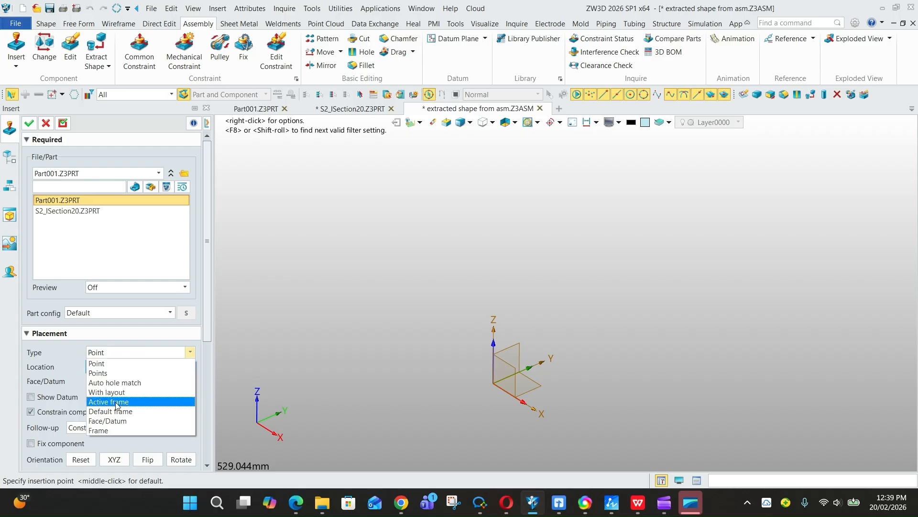
pyautogui.click(116, 404)
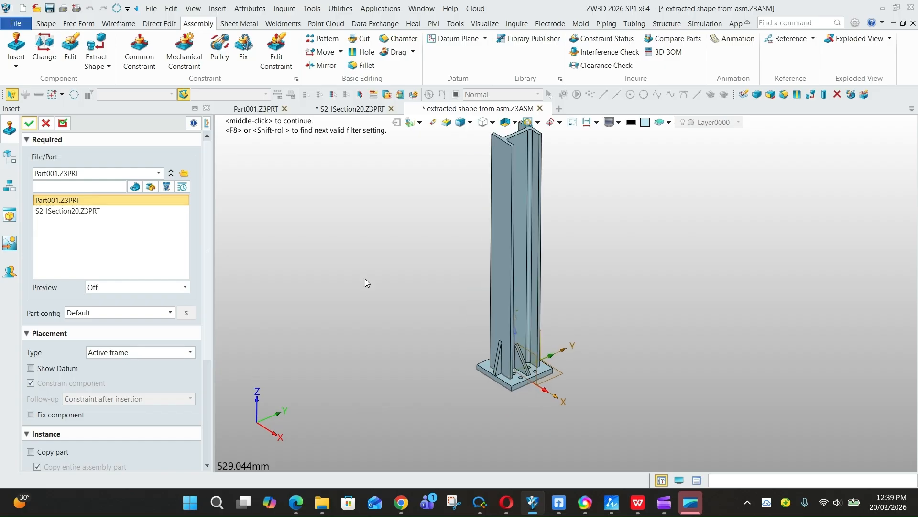
pyautogui.click(29, 124)
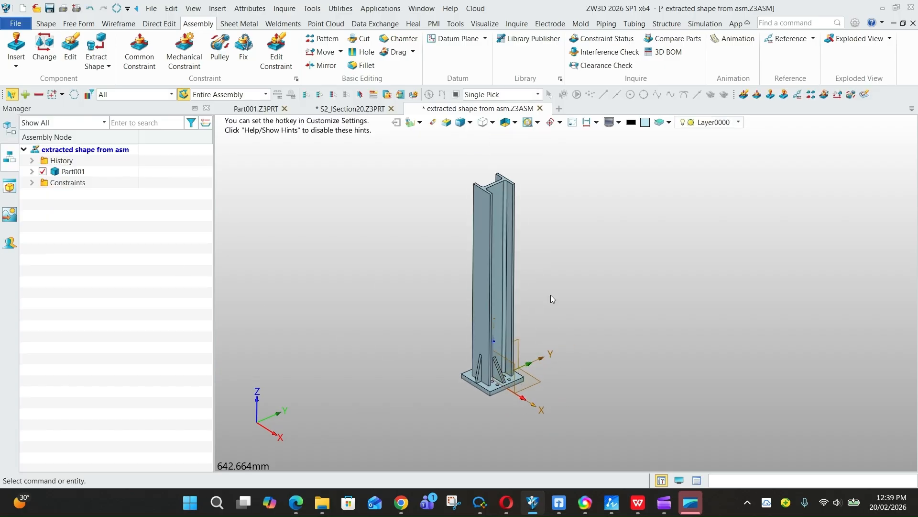
# Look through the assembly's component tree and its feature history.
pyautogui.click(32, 160)
pyautogui.click(32, 183)
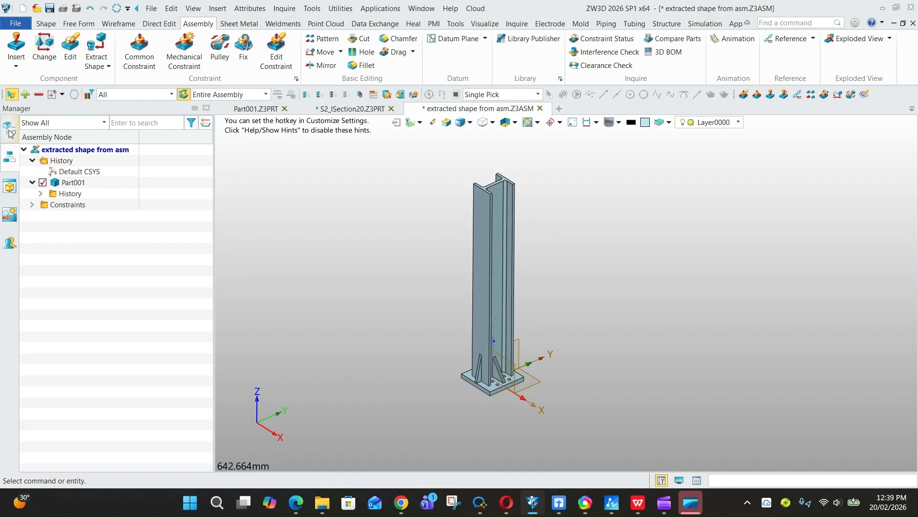
pyautogui.click(9, 130)
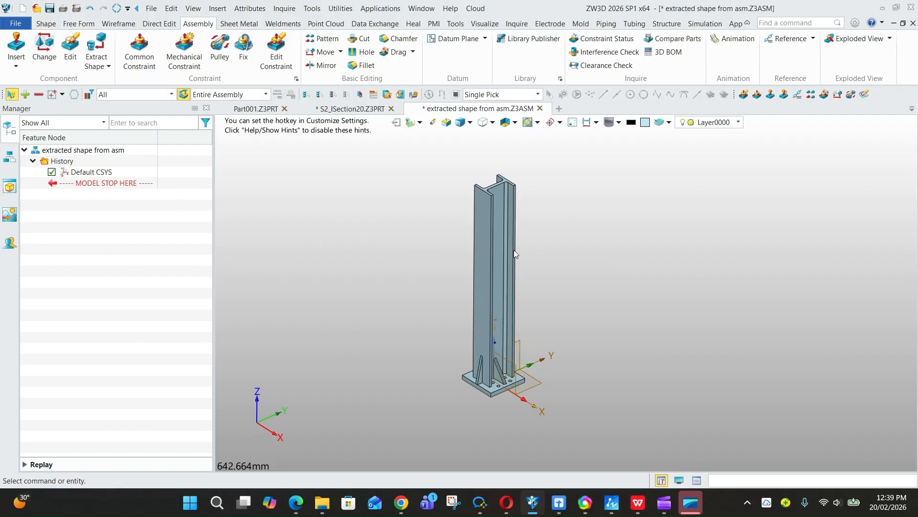
pyautogui.click(109, 66)
pyautogui.click(125, 104)
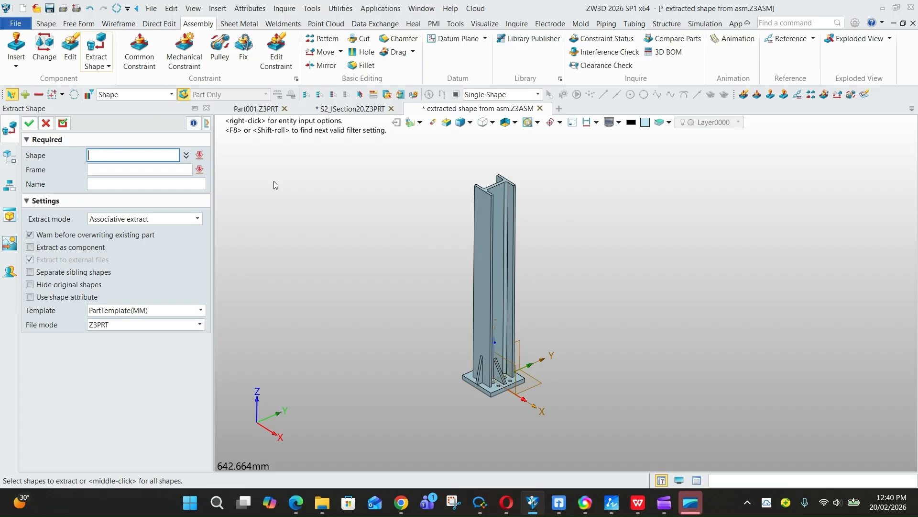
pyautogui.press('Escape')
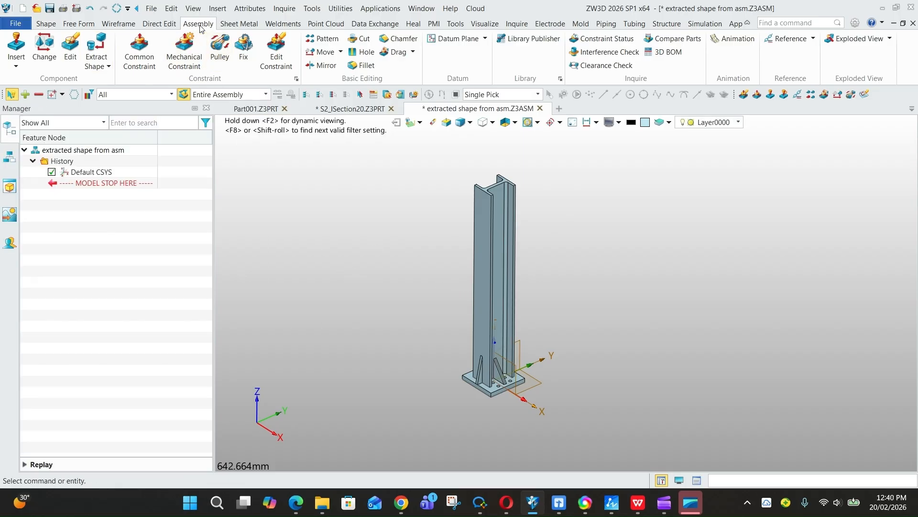
# Merge the Part001 component into the assembly file as solid shapes.
pyautogui.click(109, 67)
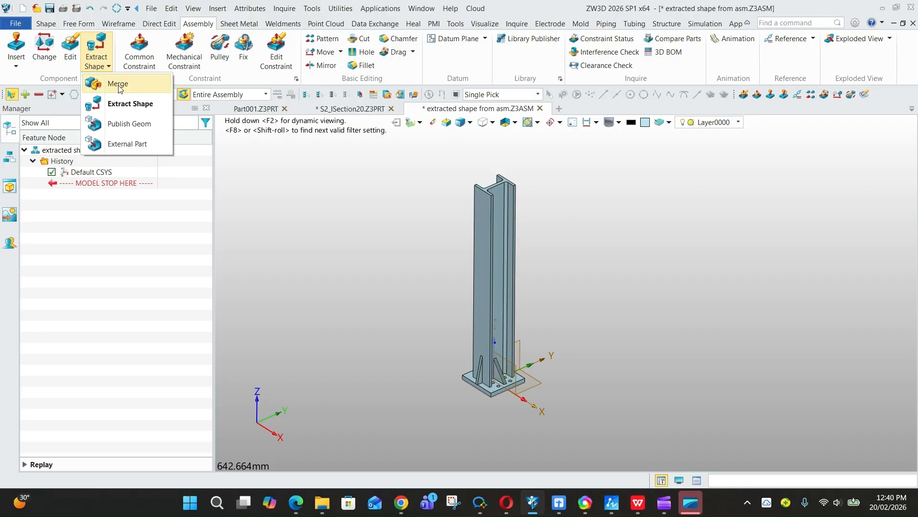
pyautogui.click(119, 84)
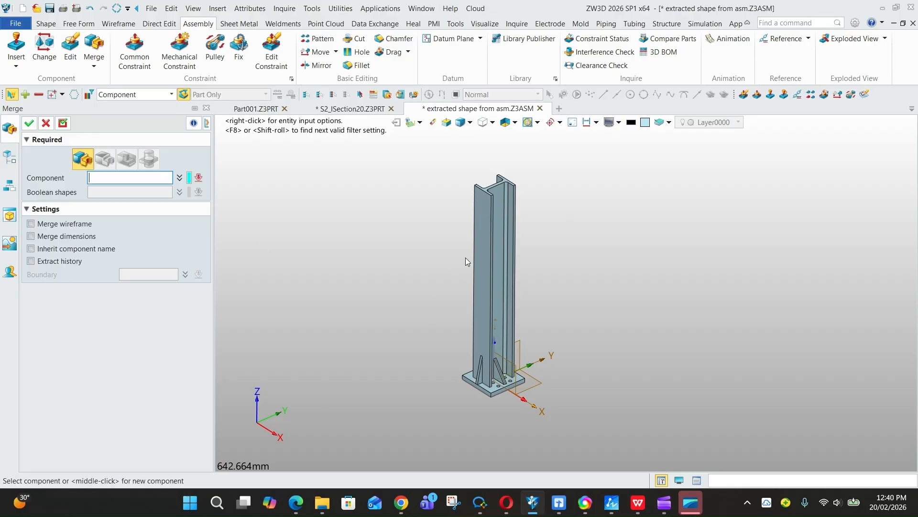
pyautogui.click(478, 258)
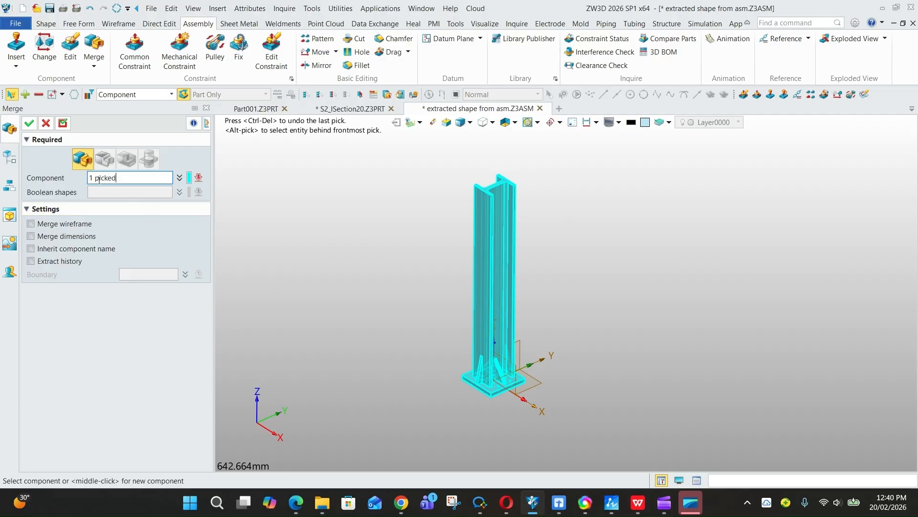
pyautogui.click(29, 124)
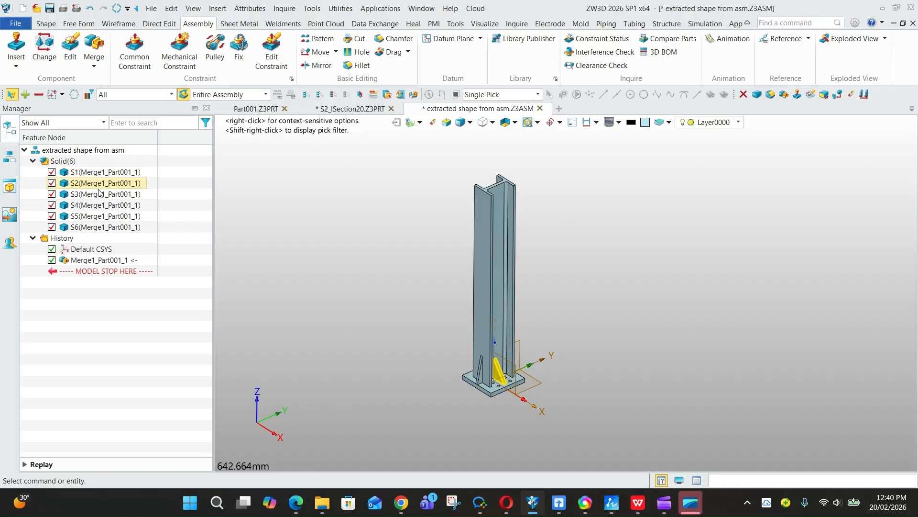
# Extract the base plate shape as an associative part named Part001_1baseplate, using the default XY plane as its frame.
pyautogui.scroll(-1, 528, 333)
pyautogui.scroll(1, 525, 316)
pyautogui.scroll(1, 574, 257)
pyautogui.scroll(-1, 572, 260)
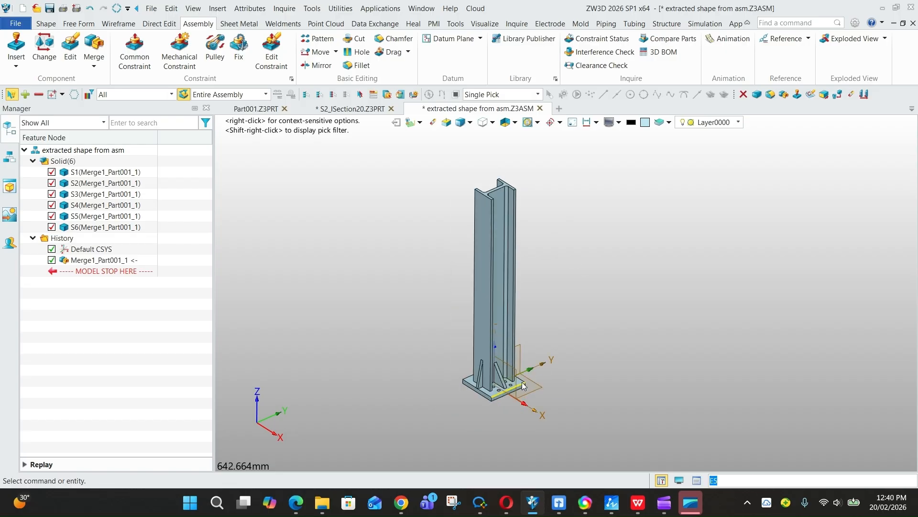
pyautogui.click(94, 65)
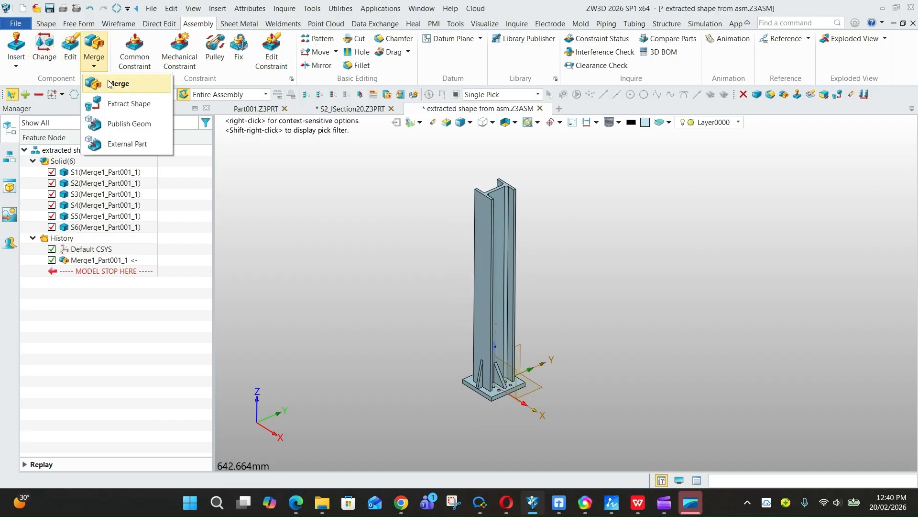
pyautogui.click(129, 104)
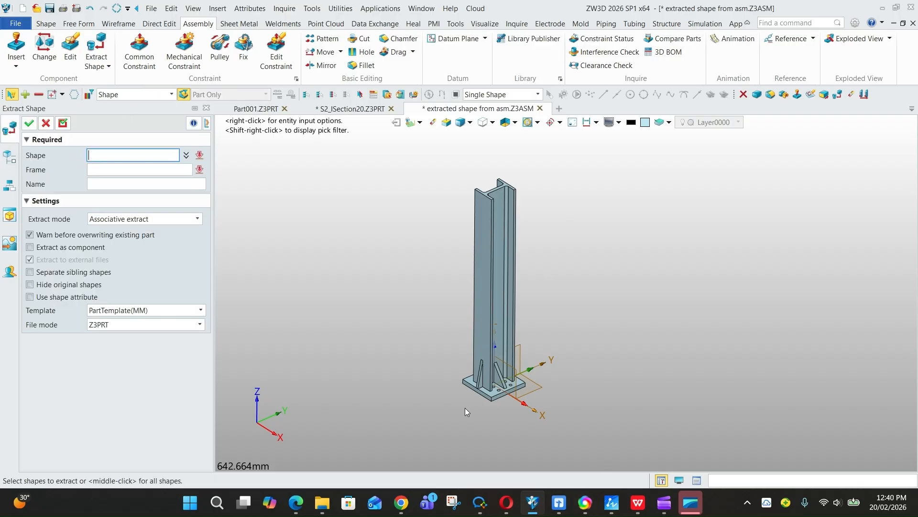
pyautogui.click(493, 404)
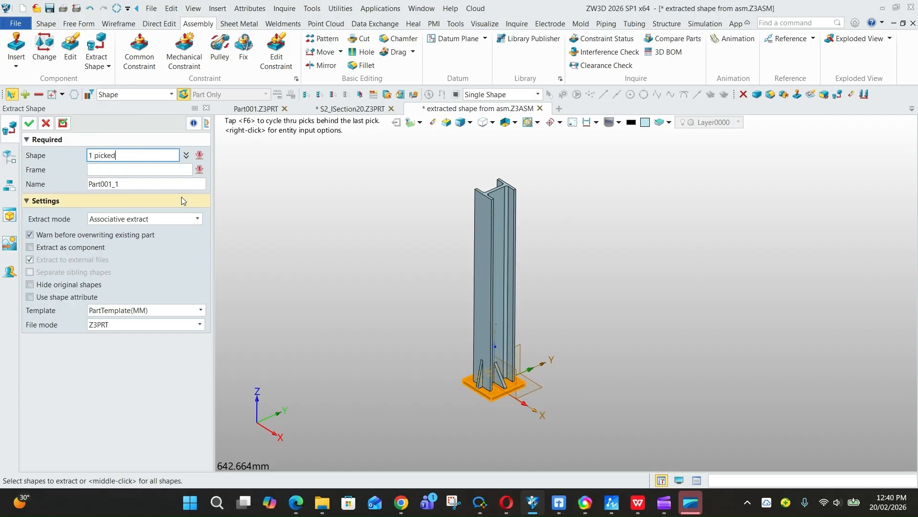
pyautogui.click(148, 170)
pyautogui.middleClick(544, 387)
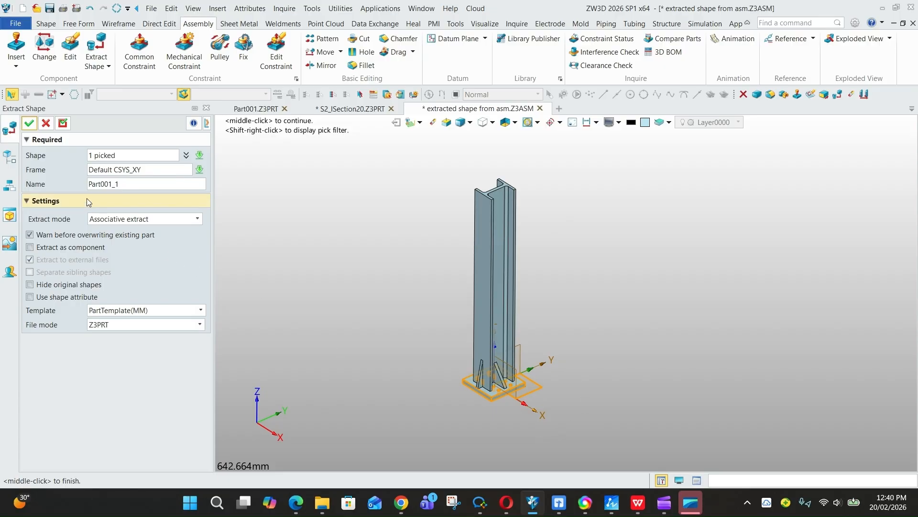
pyautogui.click(126, 185)
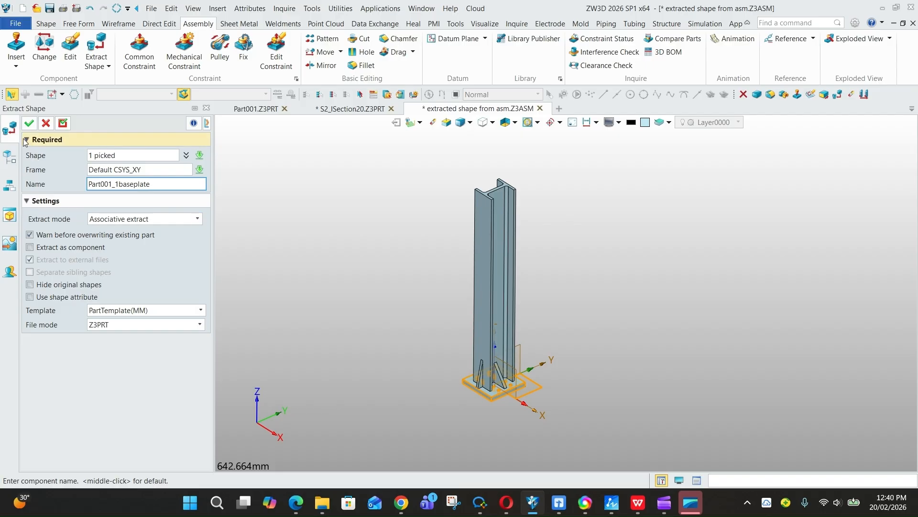
pyautogui.click(29, 123)
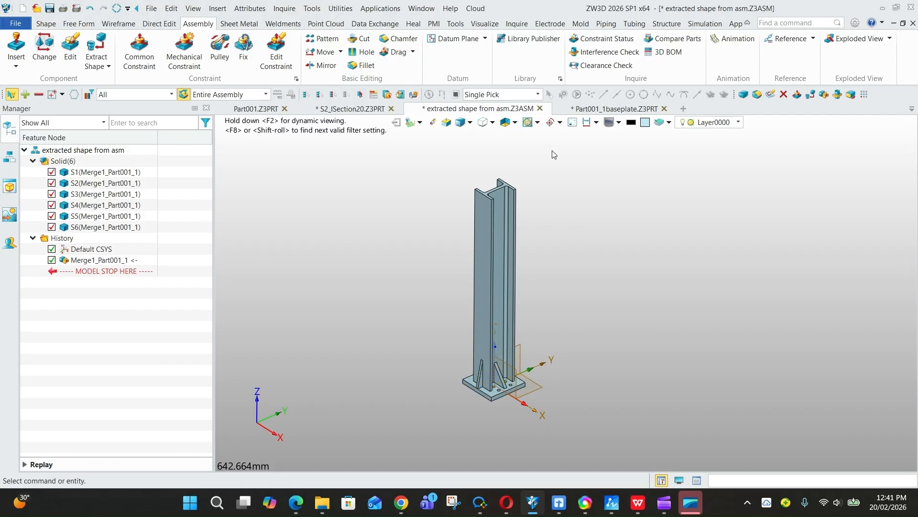
# Open the extracted base plate part and inspect its geometry and feature history.
pyautogui.click(593, 109)
pyautogui.scroll(-3, 602, 265)
pyautogui.scroll(3, 618, 252)
pyautogui.scroll(2, 619, 252)
pyautogui.moveTo(645, 260); pyautogui.dragTo(621, 263, button='right')
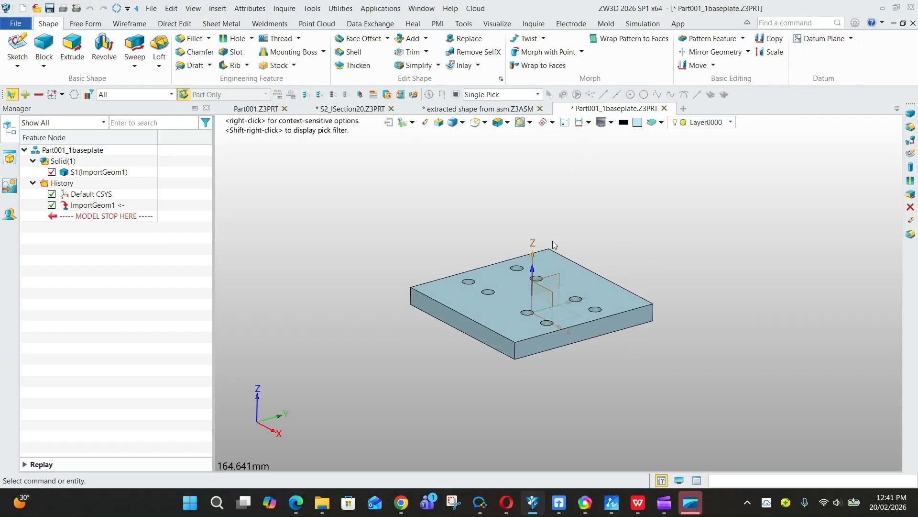
# Return to the "extracted shape from asm" assembly, set it as the part being edited and bring up the shape modelling commands.
pyautogui.click(469, 109)
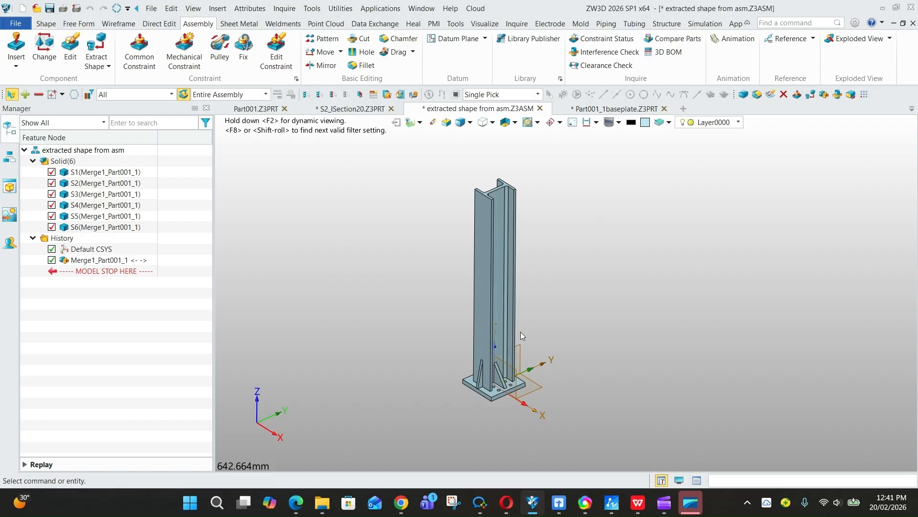
pyautogui.scroll(1, 487, 329)
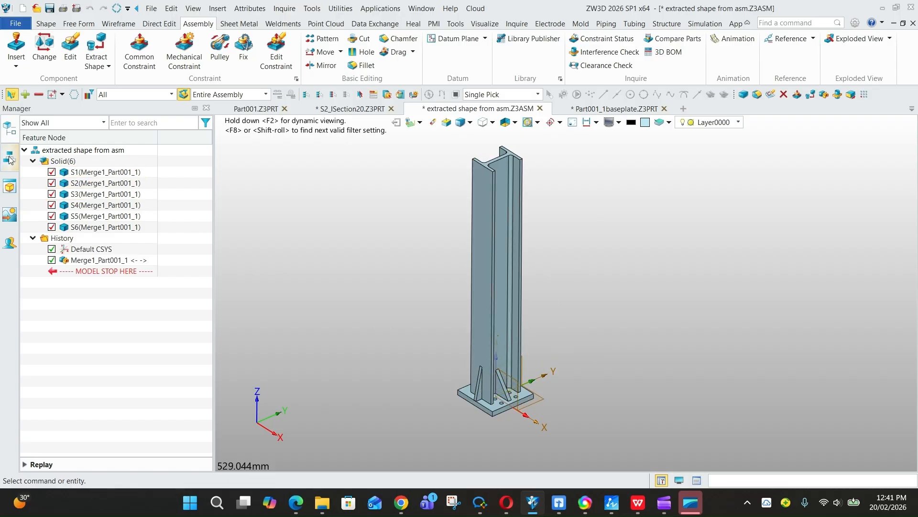
pyautogui.click(10, 159)
pyautogui.rightClick(65, 151)
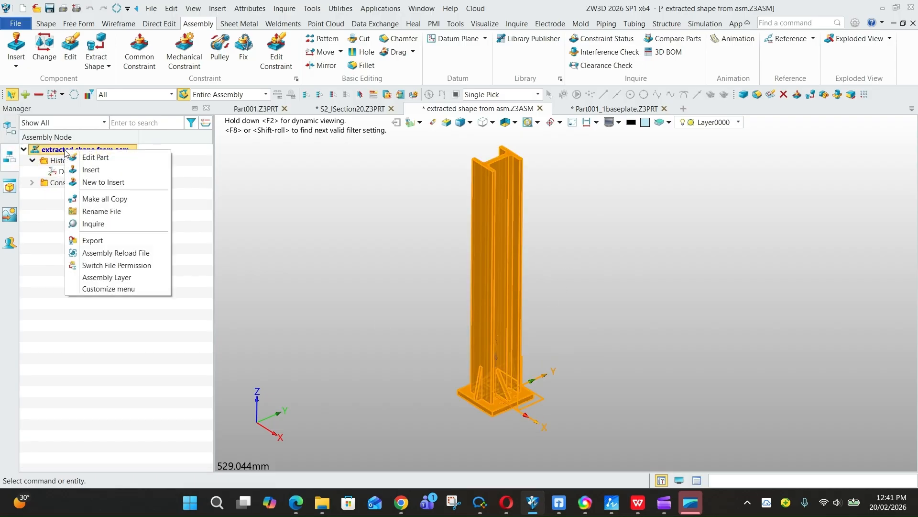
pyautogui.click(95, 158)
pyautogui.click(46, 23)
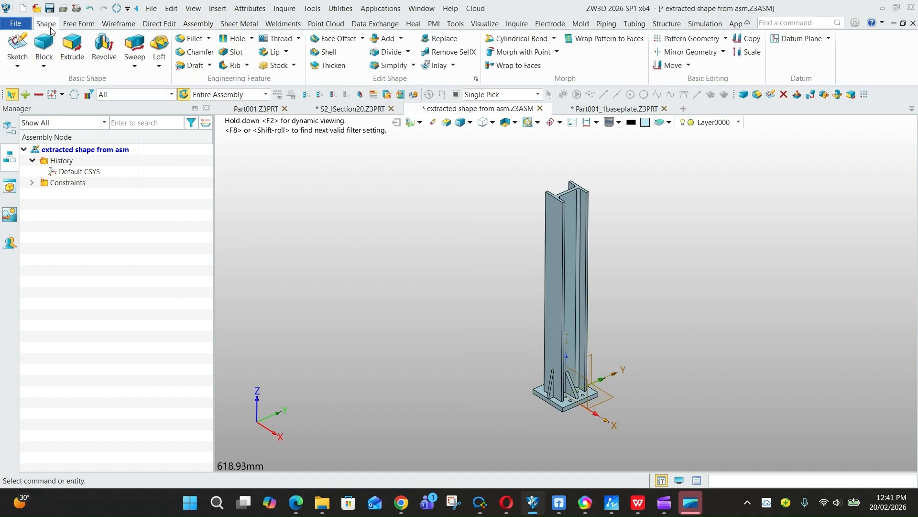
# Chamfer the four vertical corner edges of the column's base plate with an 8 mm setback.
pyautogui.scroll(5, 575, 400)
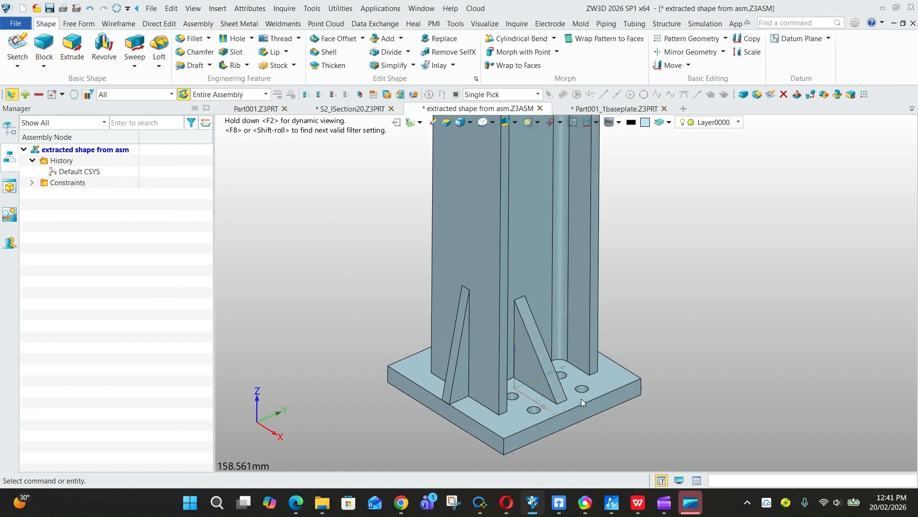
pyautogui.scroll(-1, 394, 321)
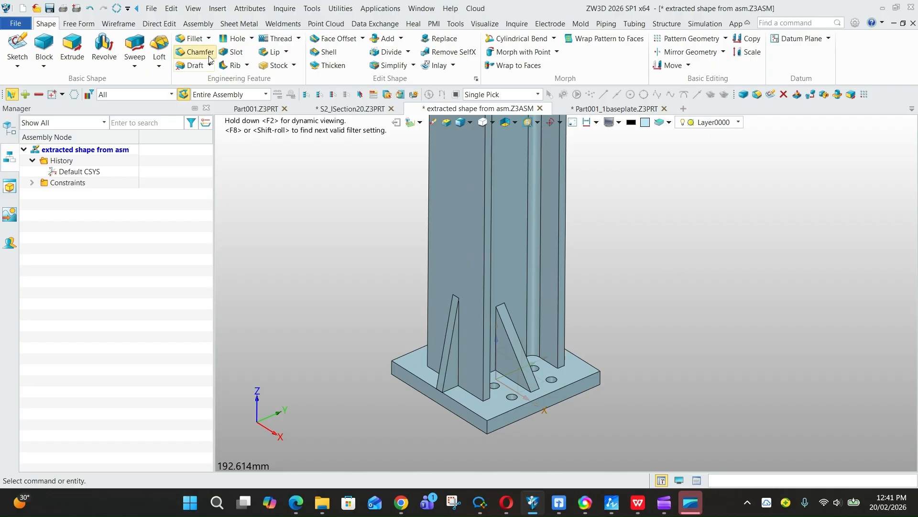
pyautogui.click(195, 51)
pyautogui.click(488, 429)
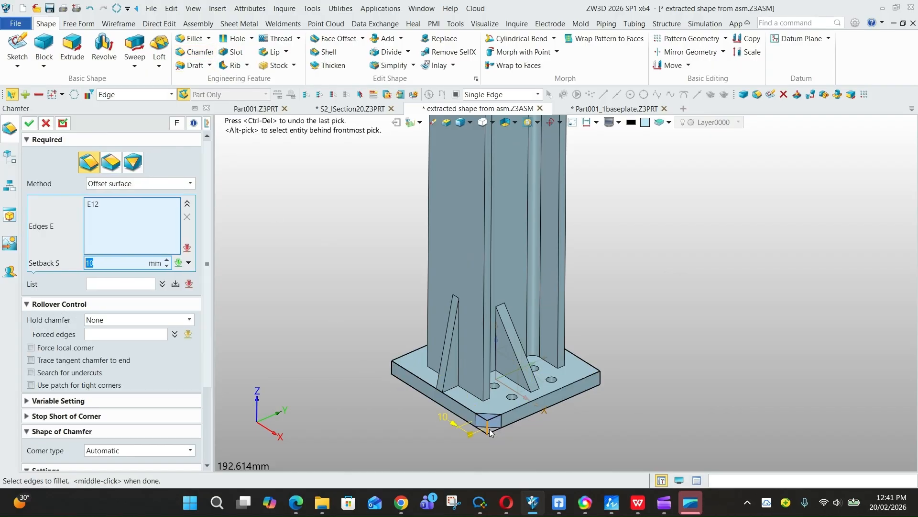
pyautogui.click(397, 376)
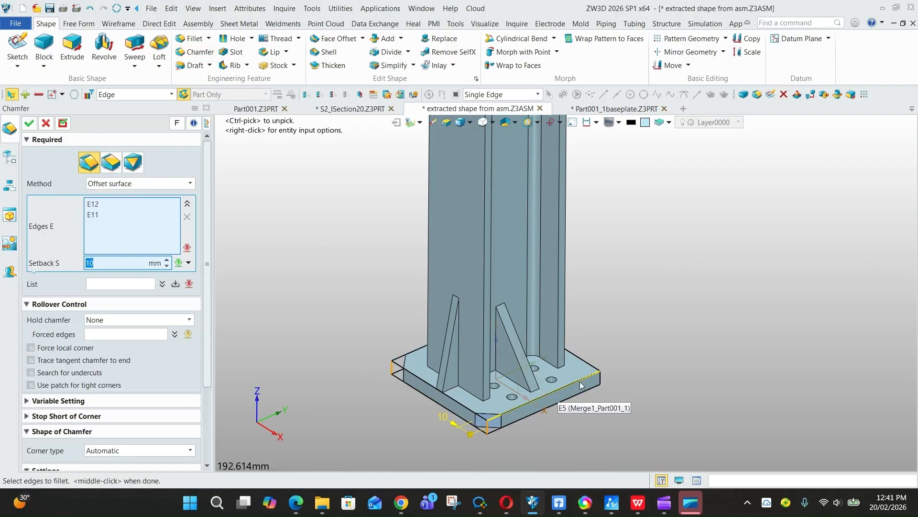
pyautogui.click(600, 380)
pyautogui.moveTo(601, 380); pyautogui.dragTo(569, 311, button='right')
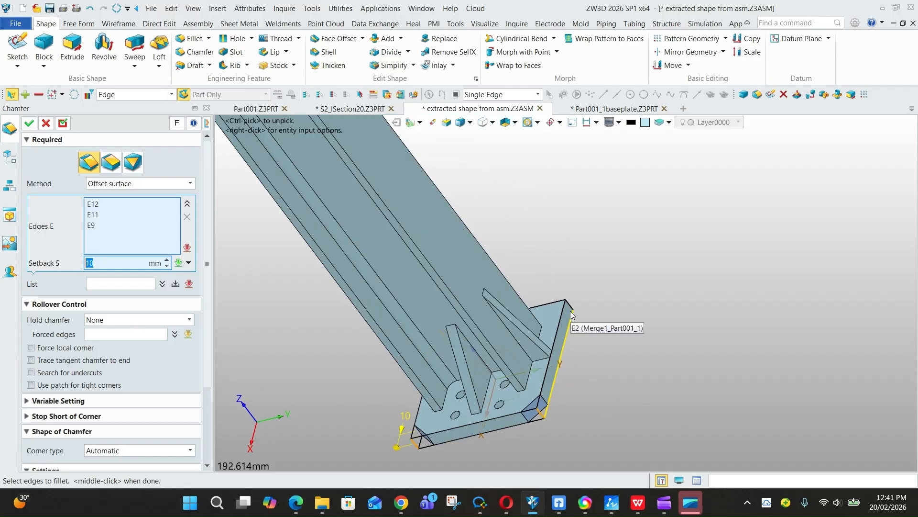
pyautogui.click(574, 305)
pyautogui.moveTo(609, 358); pyautogui.dragTo(647, 346, button='right')
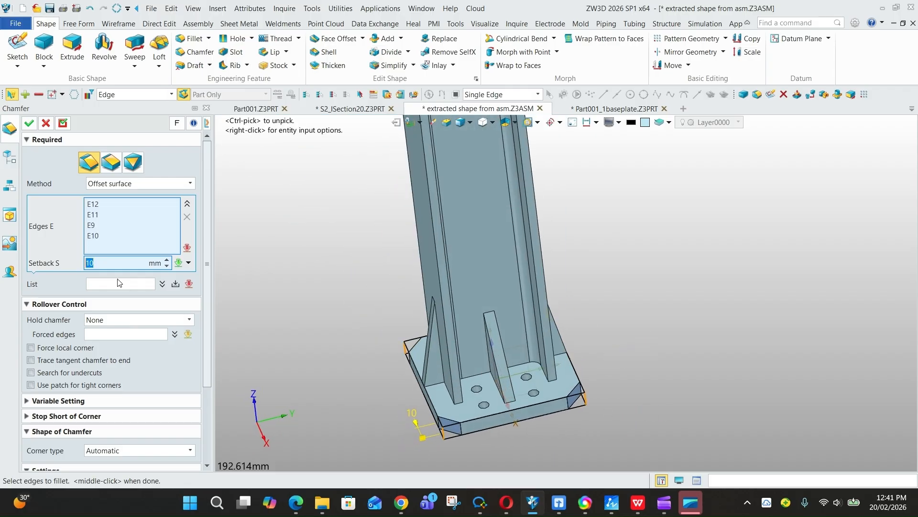
pyautogui.scroll(-2, 512, 397)
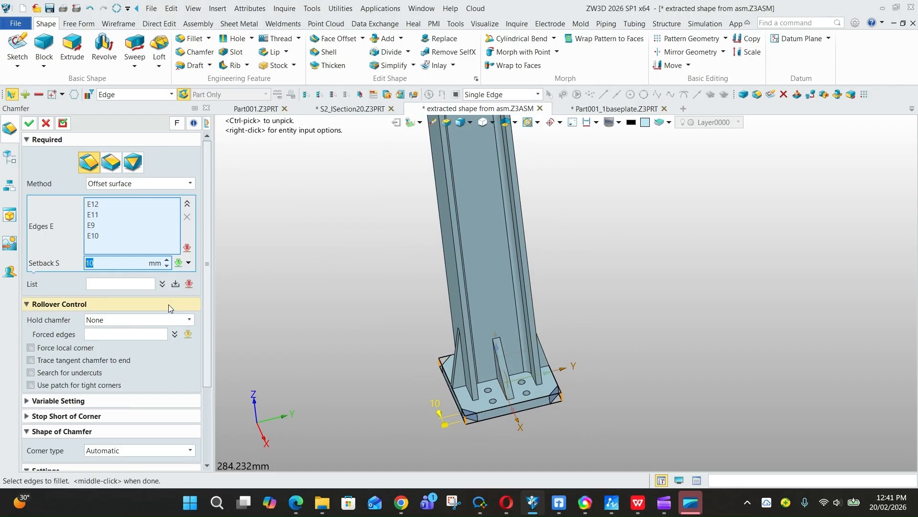
pyautogui.write('8')
pyautogui.press('Return')
pyautogui.click(29, 122)
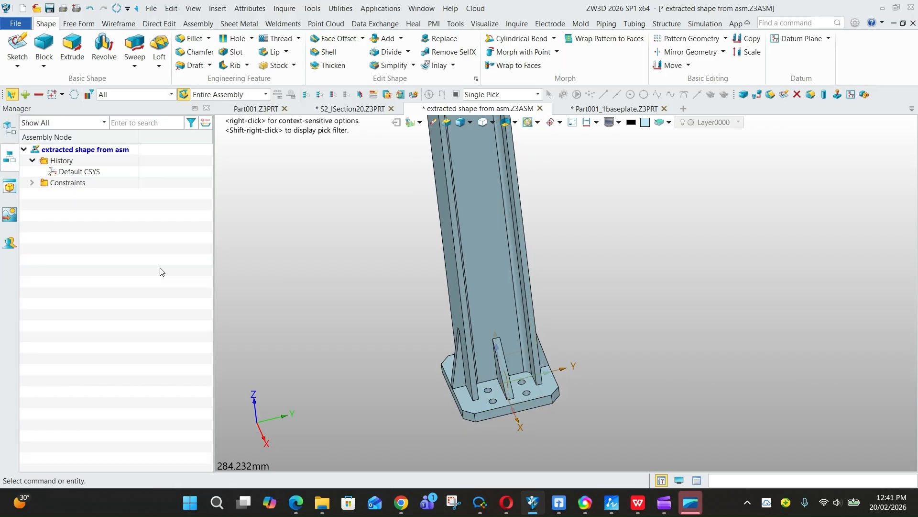
# Save the assembly as "extracted shape from asm.Z3ASM" in the Video Tutorials folder.
pyautogui.scroll(-3, 430, 356)
pyautogui.hotkey('ctrl', 's')
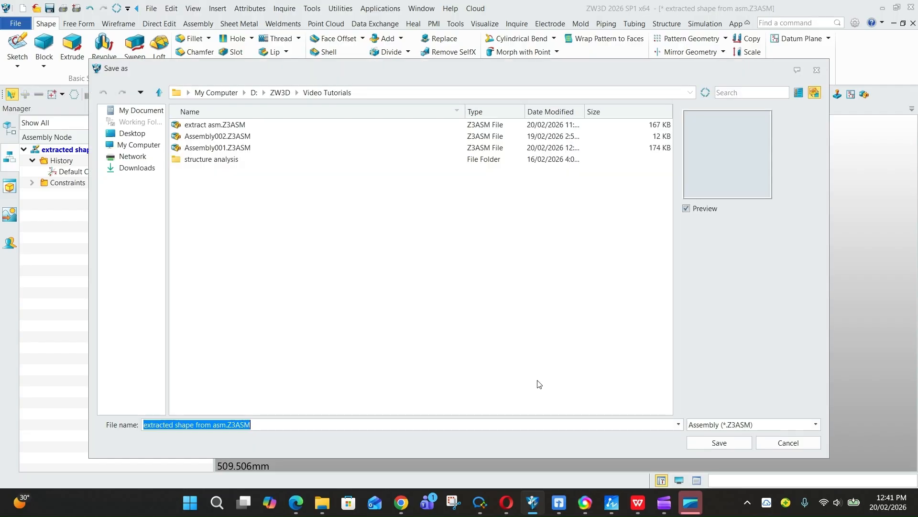
pyautogui.click(704, 442)
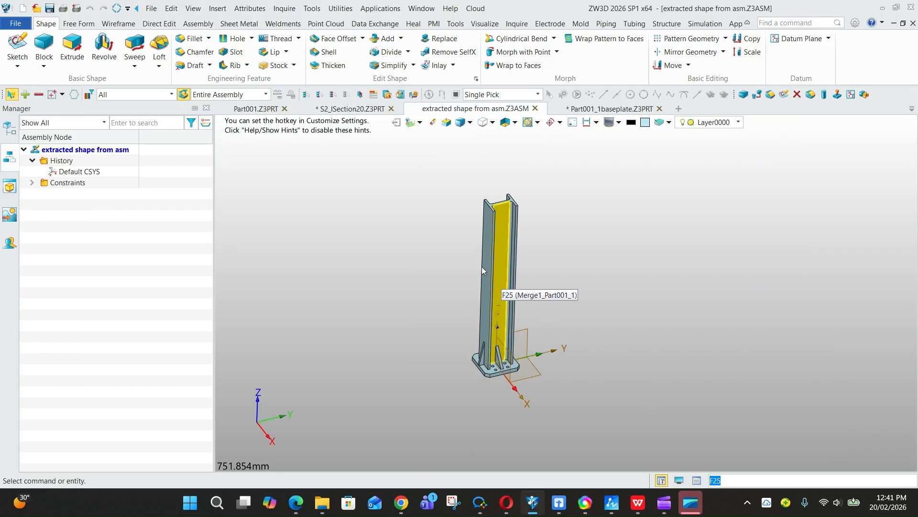
pyautogui.moveTo(573, 329); pyautogui.dragTo(566, 350, button='middle')
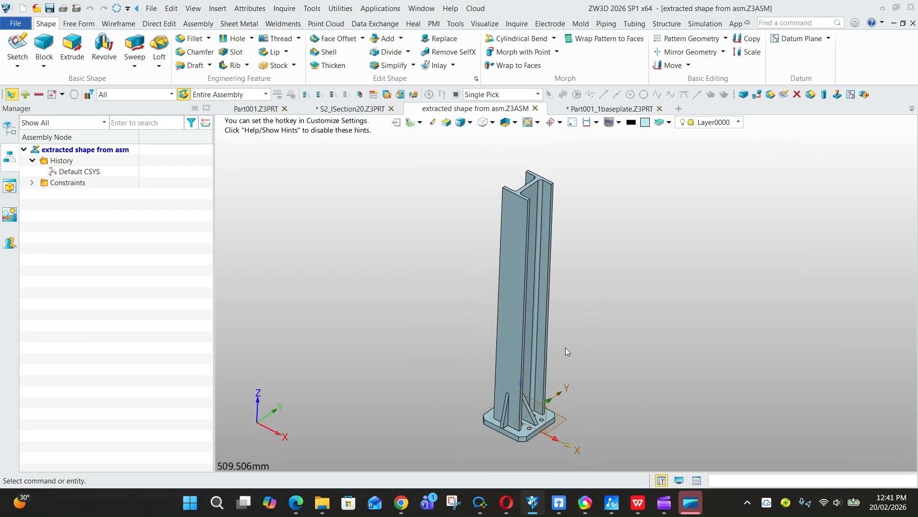
# Regenerate the outdated Part001_1baseplate part from its source assembly and inspect the plate's corners.
pyautogui.click(593, 111)
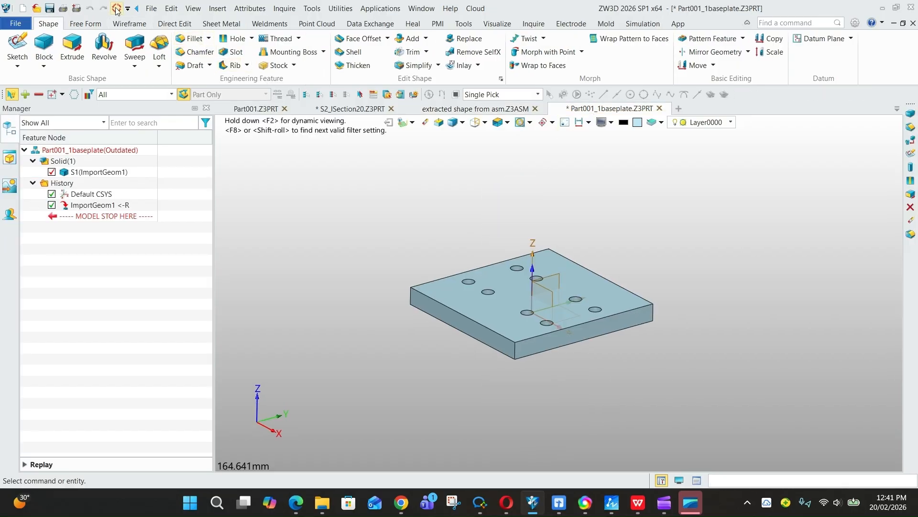
pyautogui.rightClick(118, 152)
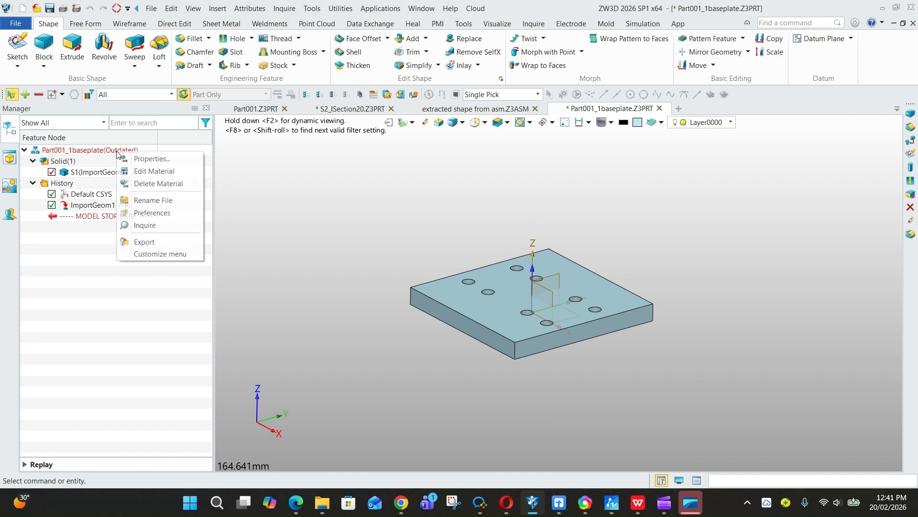
pyautogui.click(117, 9)
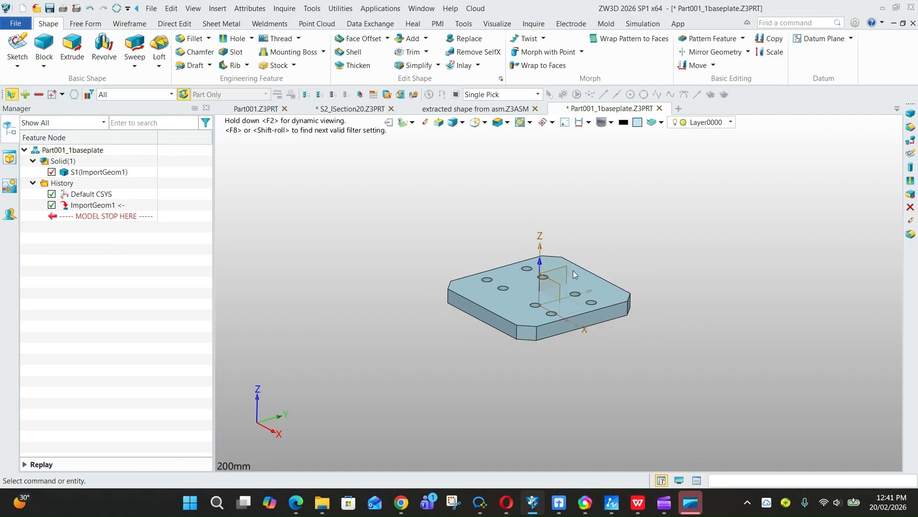
pyautogui.scroll(5, 578, 277)
pyautogui.moveTo(594, 271); pyautogui.dragTo(605, 317, button='right')
pyautogui.scroll(-1, 594, 285)
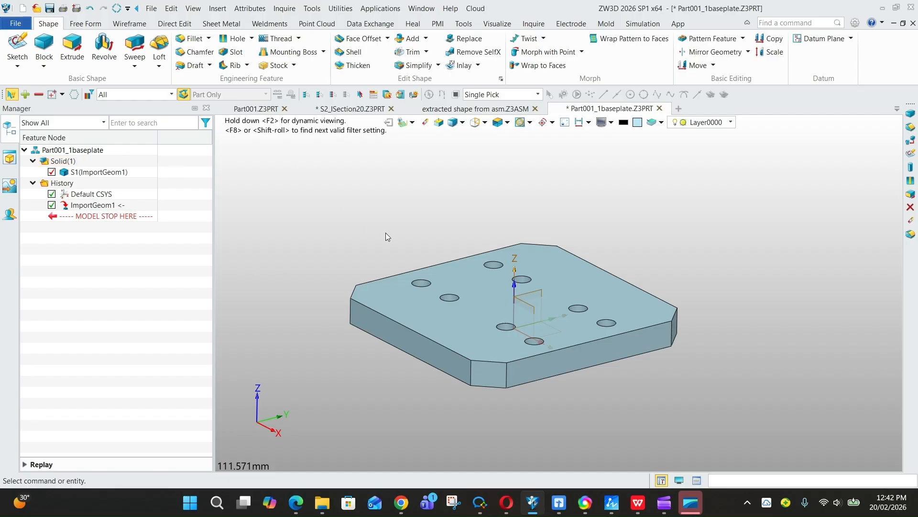
# Return to the "extracted shape from asm" assembly and bring up its assembly commands.
pyautogui.click(458, 109)
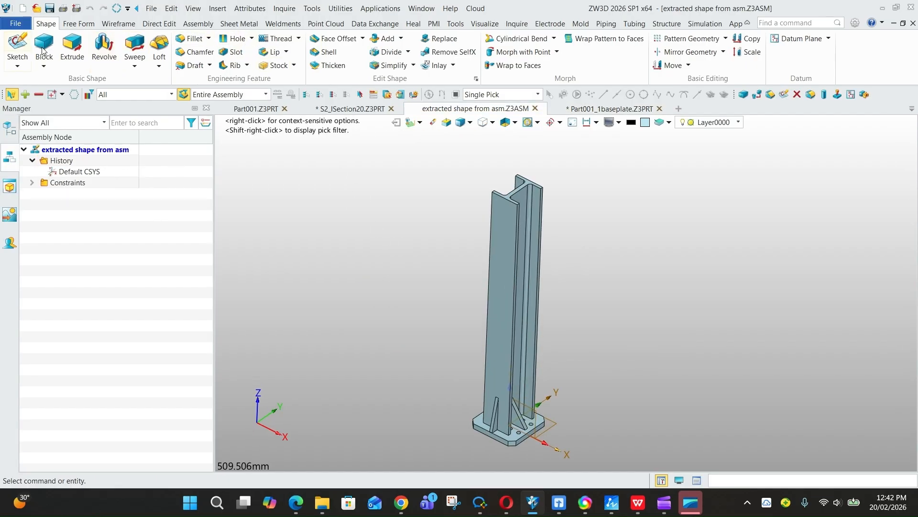
pyautogui.click(200, 24)
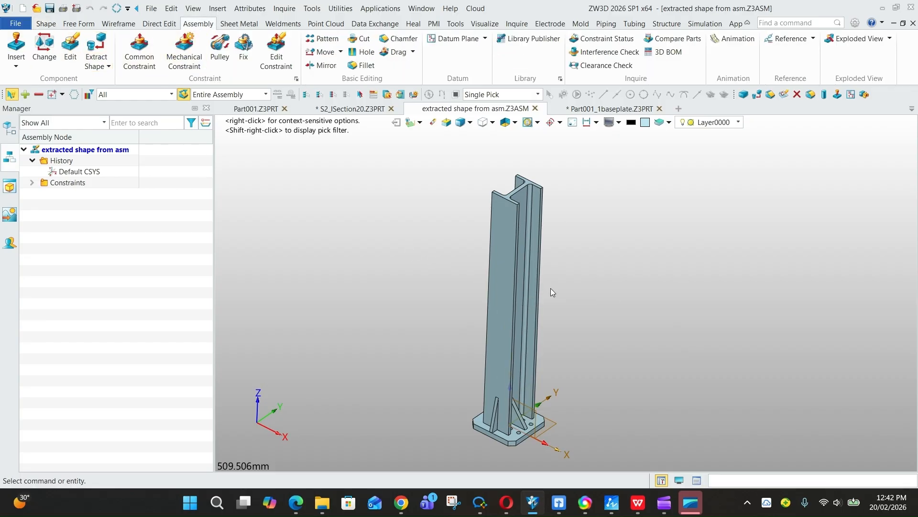
pyautogui.moveTo(583, 300); pyautogui.dragTo(579, 303, button='middle')
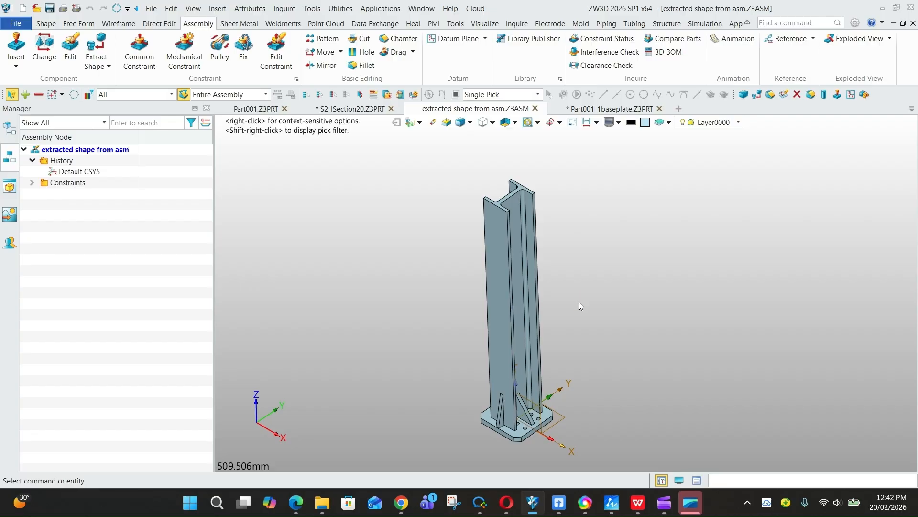